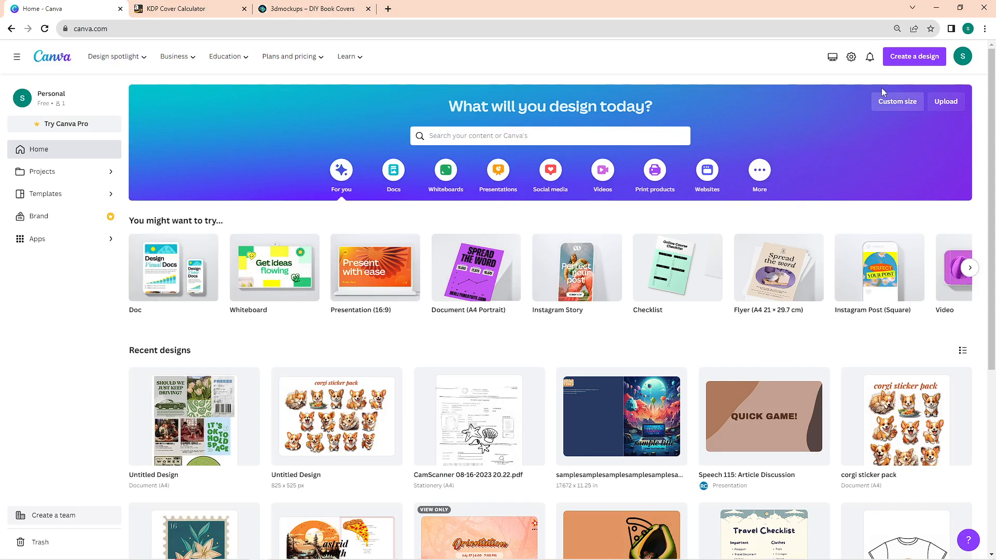
Start a custom-size design and copy the full cover width 17.325 from the KDP Cover Calculator into its width.
left_click(916, 60)
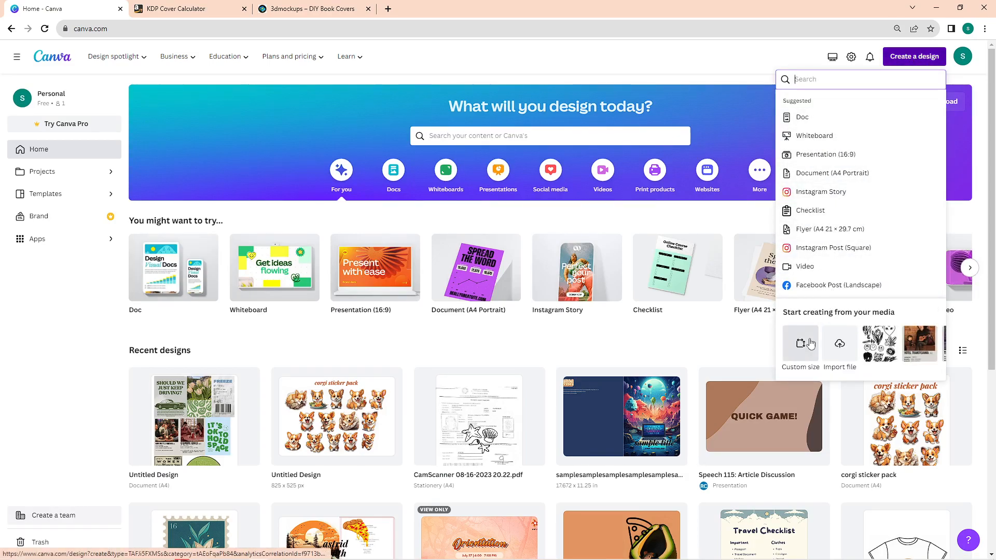
left_click(802, 344)
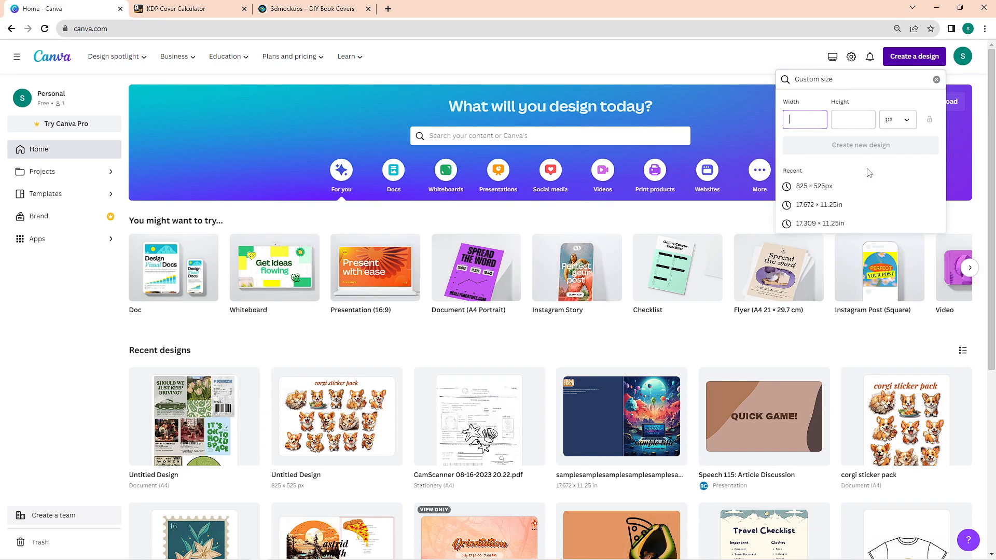
left_click(222, 6)
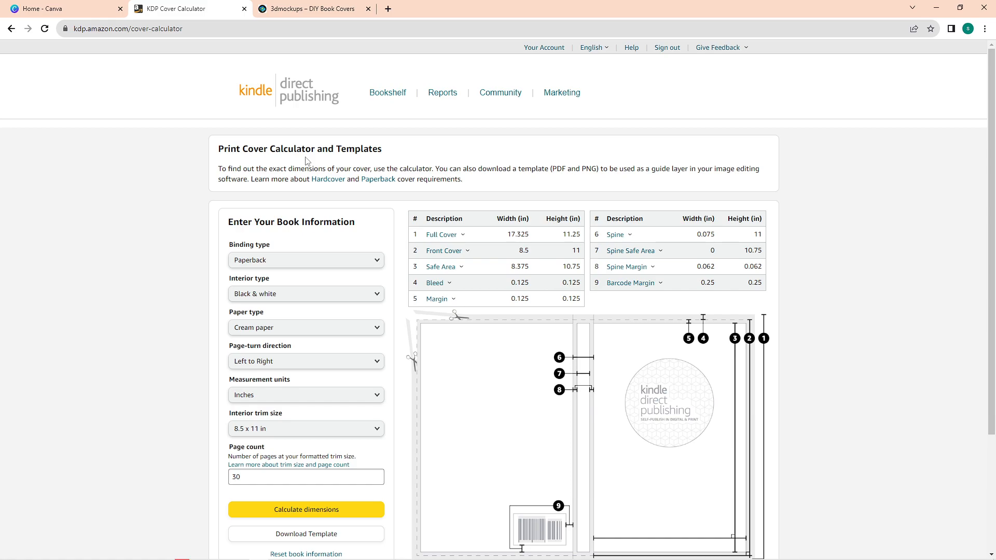
left_click_drag(508, 237, 534, 237)
key("ctrl+c")
left_click(65, 8)
key("ctrl+v")
left_click(868, 122)
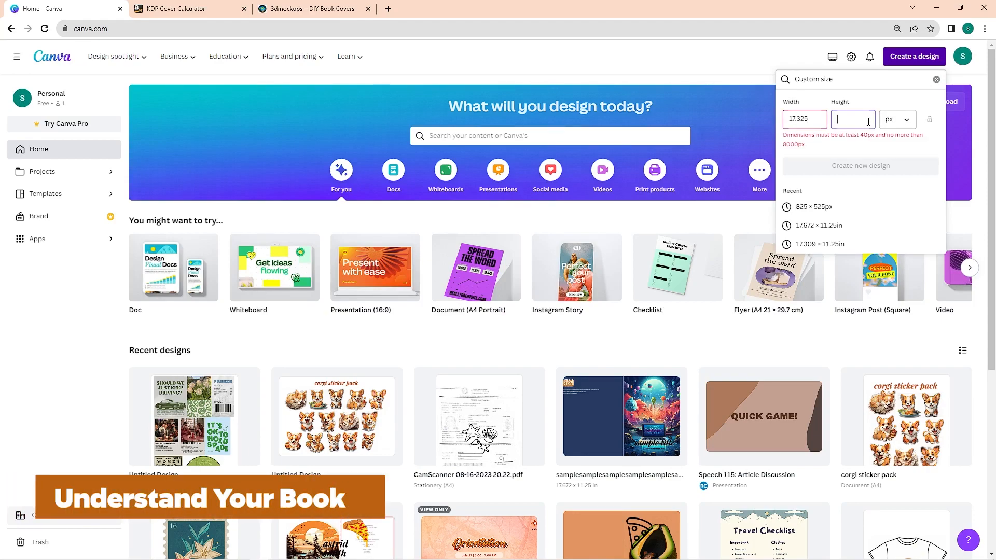
Switch the units to inches, enter a width of 17.325 and a height of 11.25, and create the design.
left_click(898, 120)
left_click(890, 157)
left_click_drag(813, 116, 767, 120)
key("ctrl+v")
left_click(847, 119)
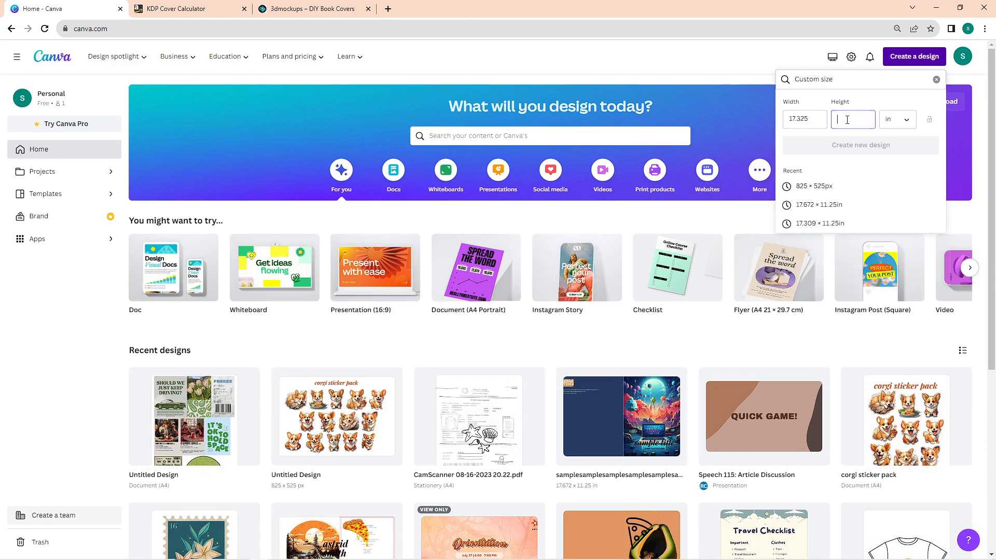
type("11.25")
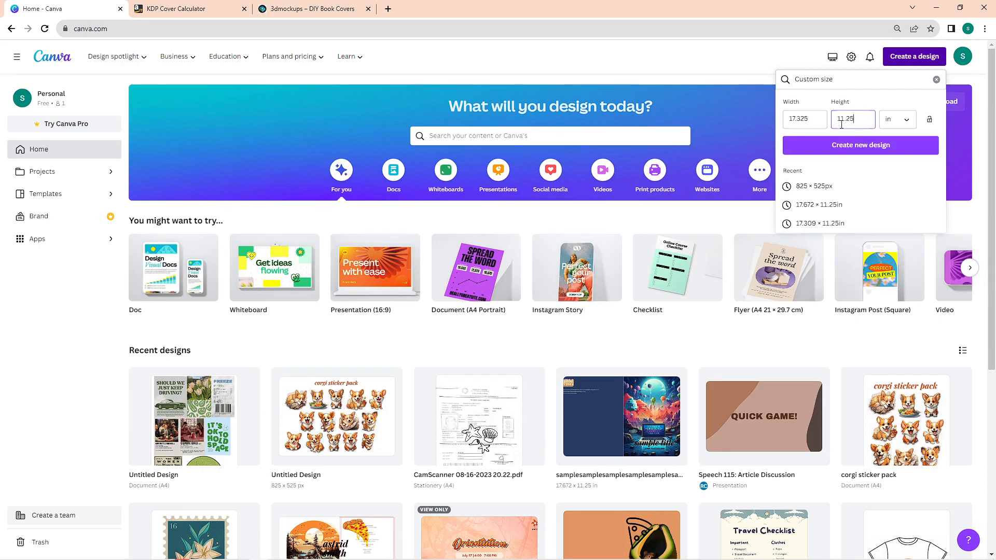
left_click(858, 146)
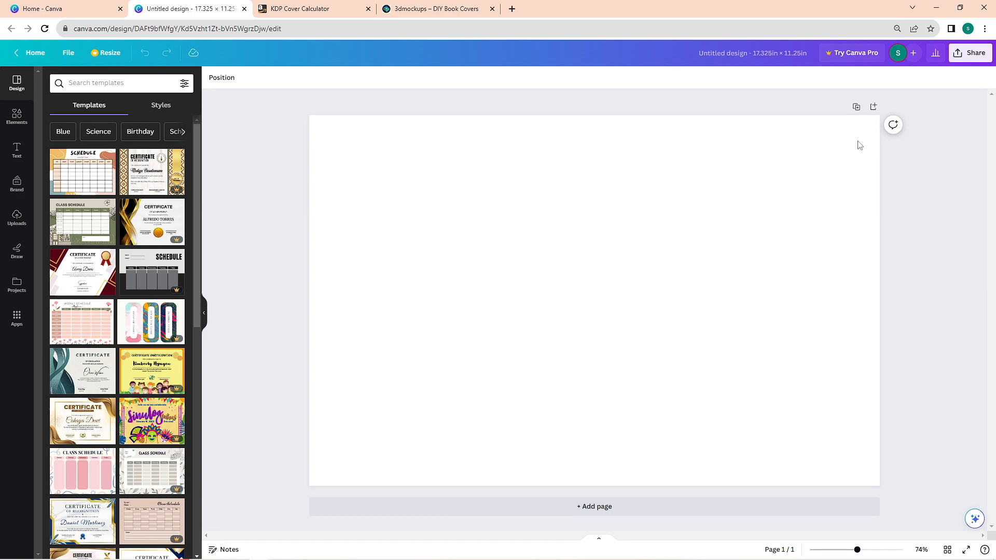
Search the elements for "healthy food" and browse the matching photos.
left_click(15, 121)
left_click(100, 83)
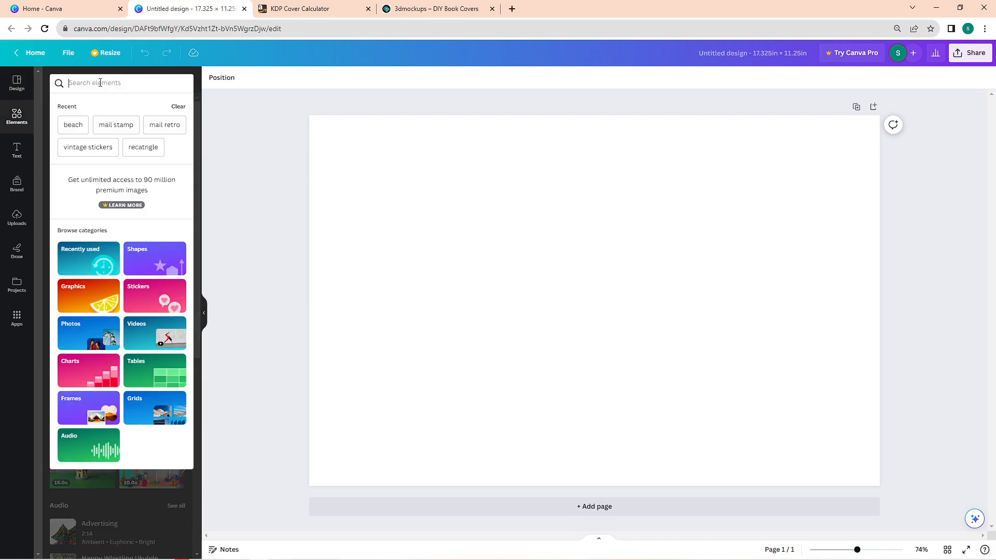
type("he")
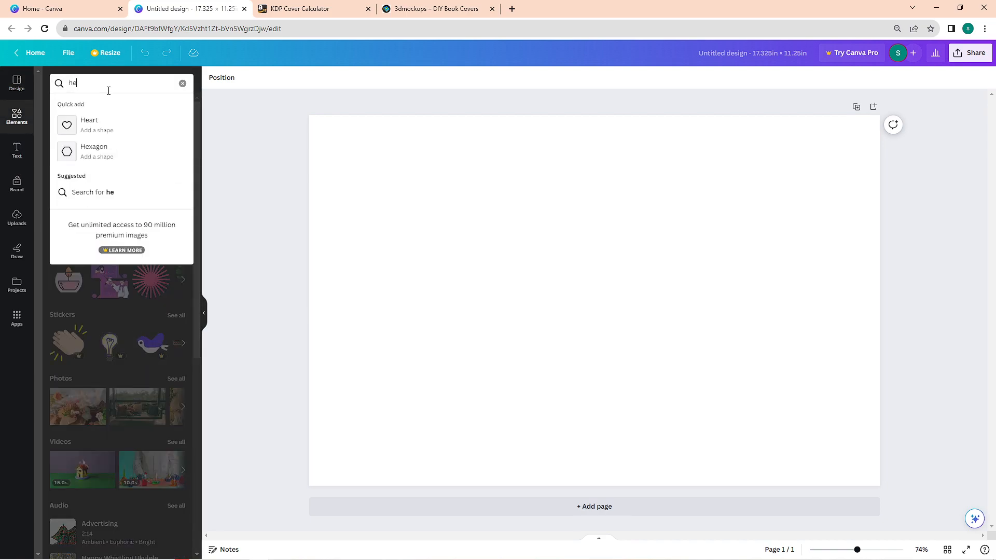
type("althy")
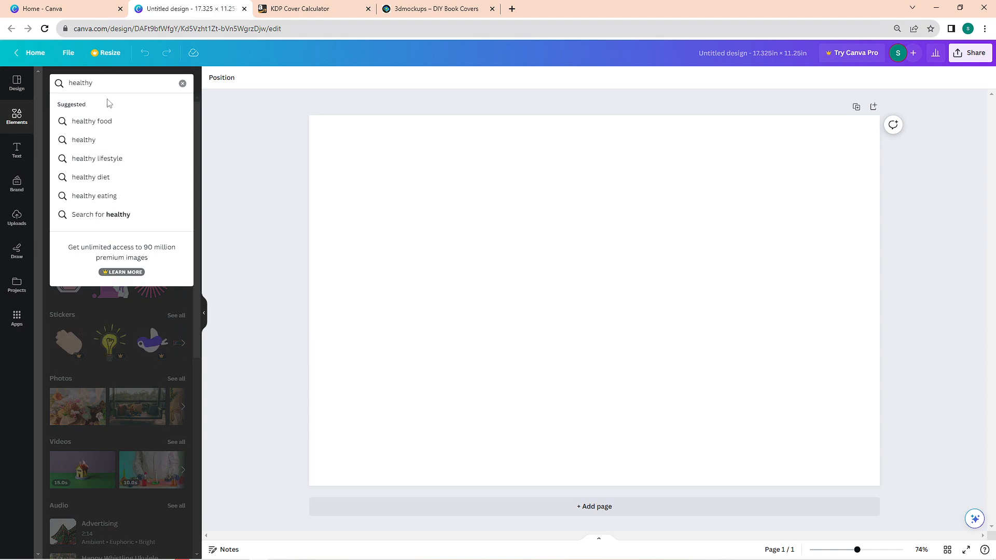
left_click(78, 122)
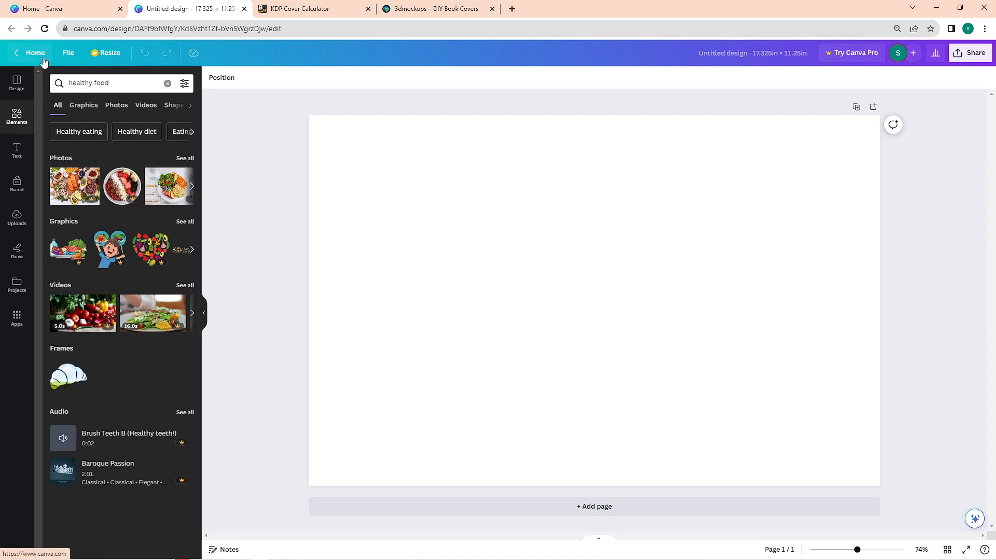
left_click(189, 158)
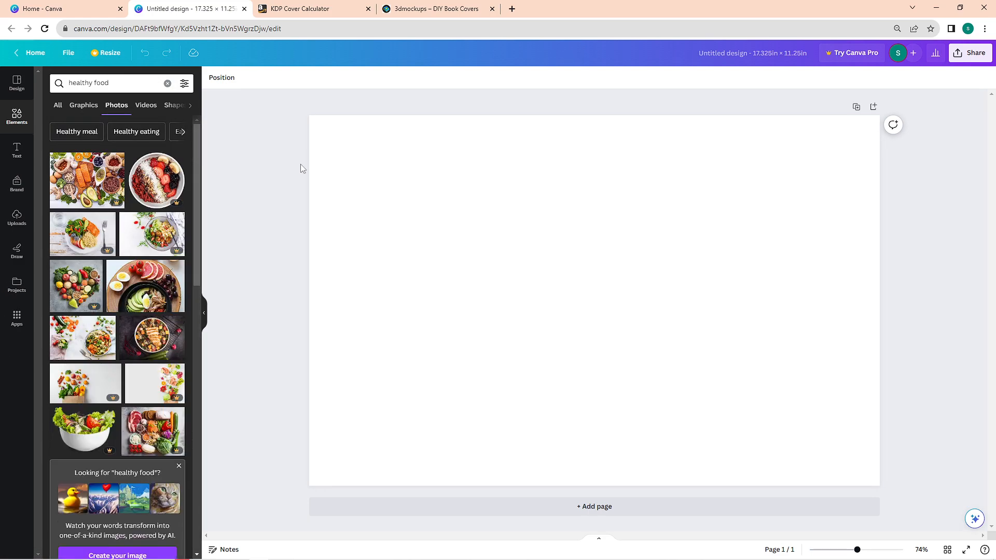
scroll(151, 311, "down", 4)
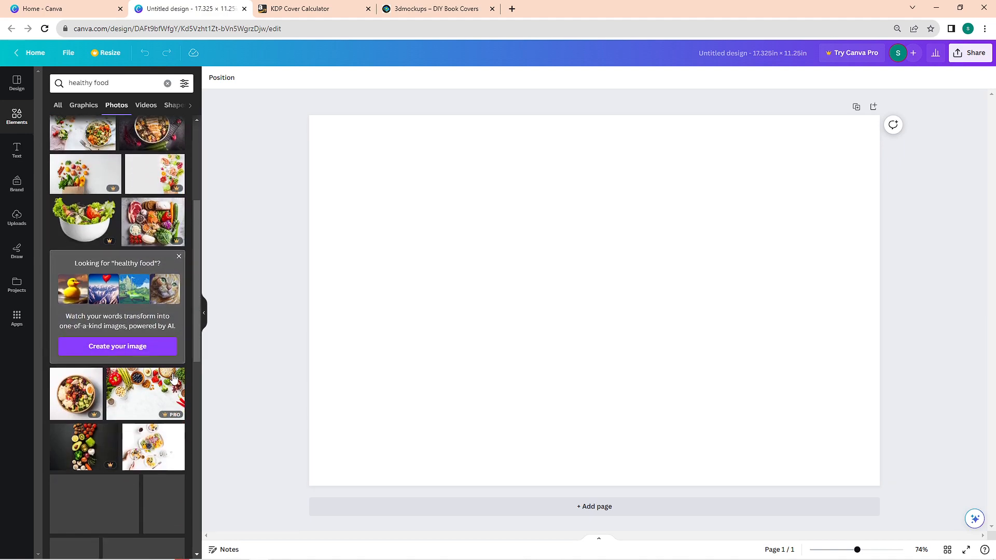
scroll(174, 379, "down", 6)
scroll(125, 340, "down", 6)
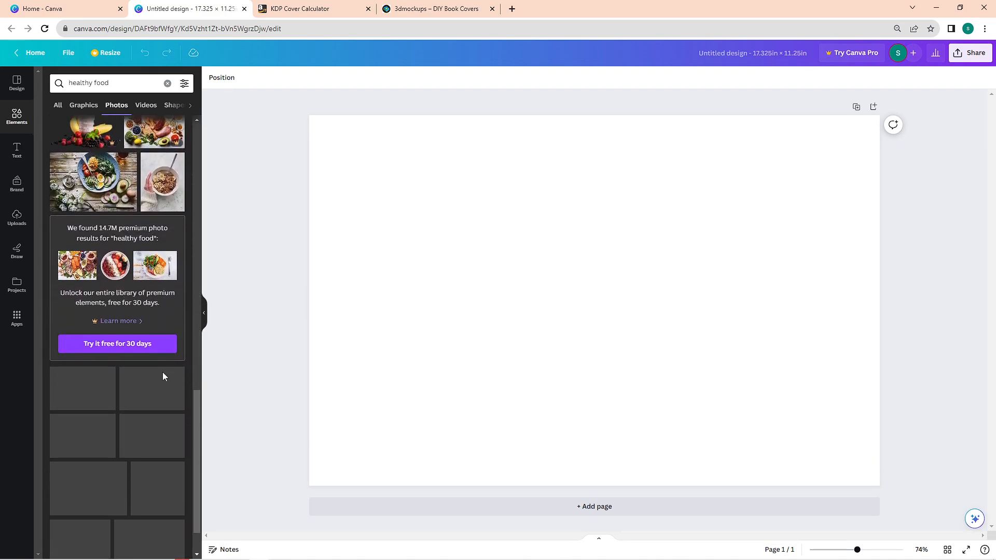
scroll(162, 376, "up", 12)
scroll(156, 136, "up", 2)
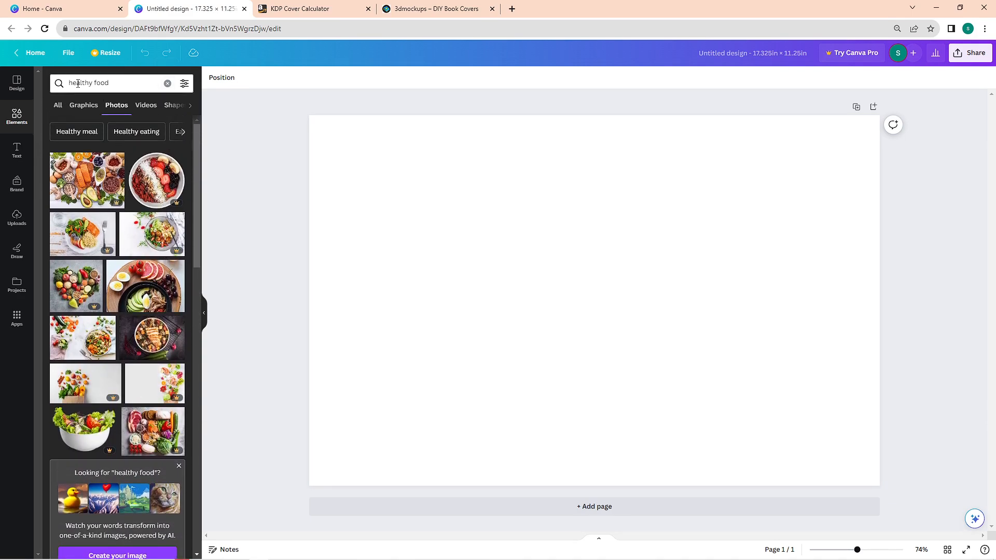
left_click(78, 83)
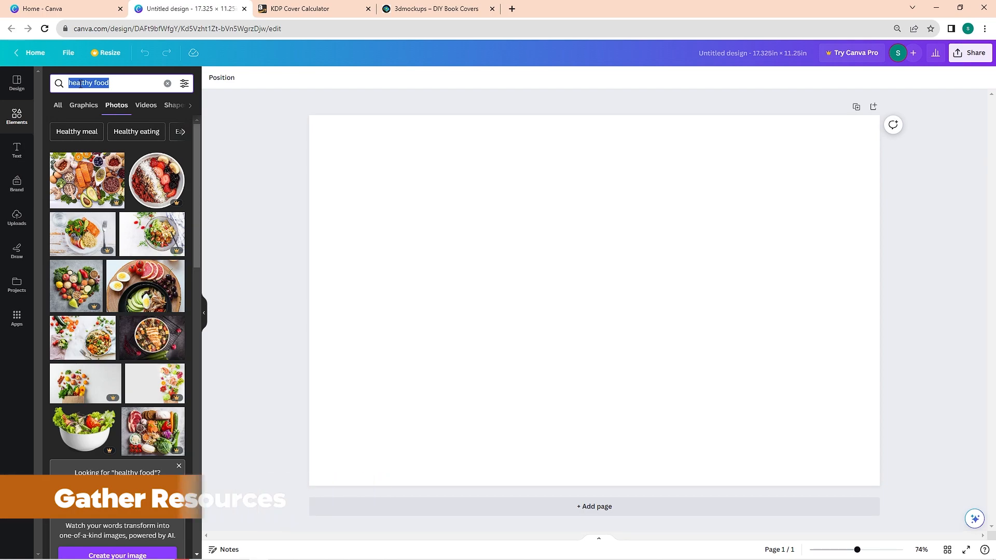
Upload the dark salad bowl image from the computer to the design's uploads.
left_click(16, 218)
left_click(92, 109)
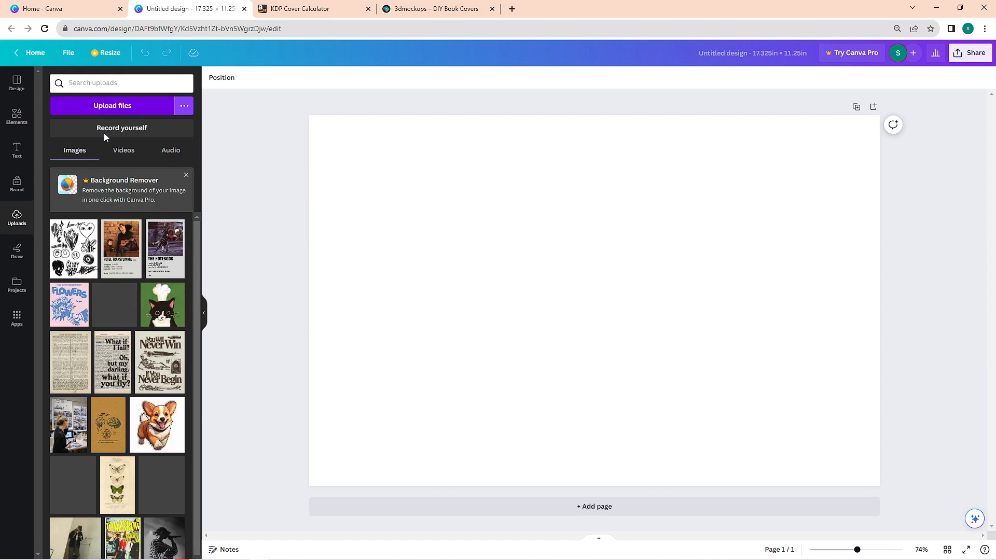
left_click(72, 201)
left_click(117, 100)
left_click(409, 260)
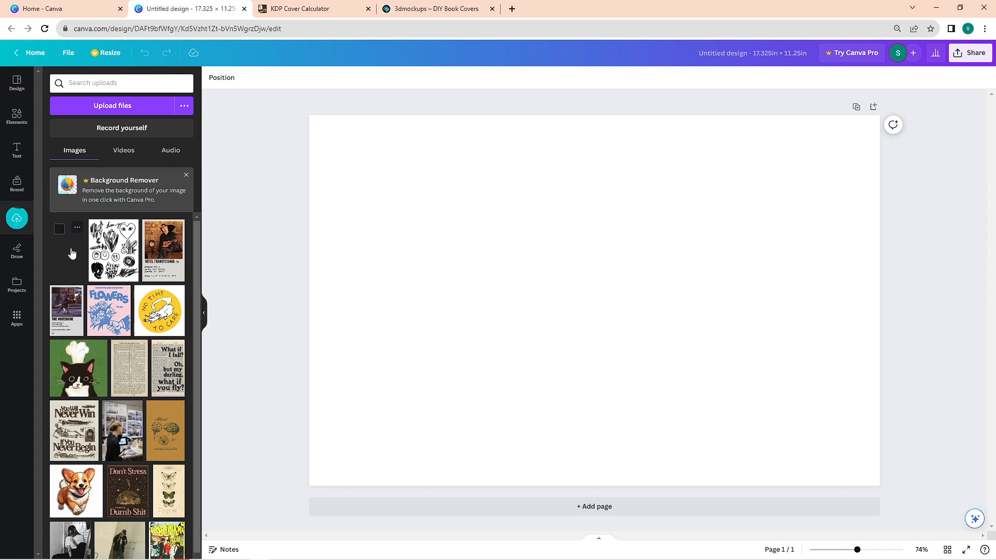
left_click(17, 115)
scroll(133, 203, "down", 3)
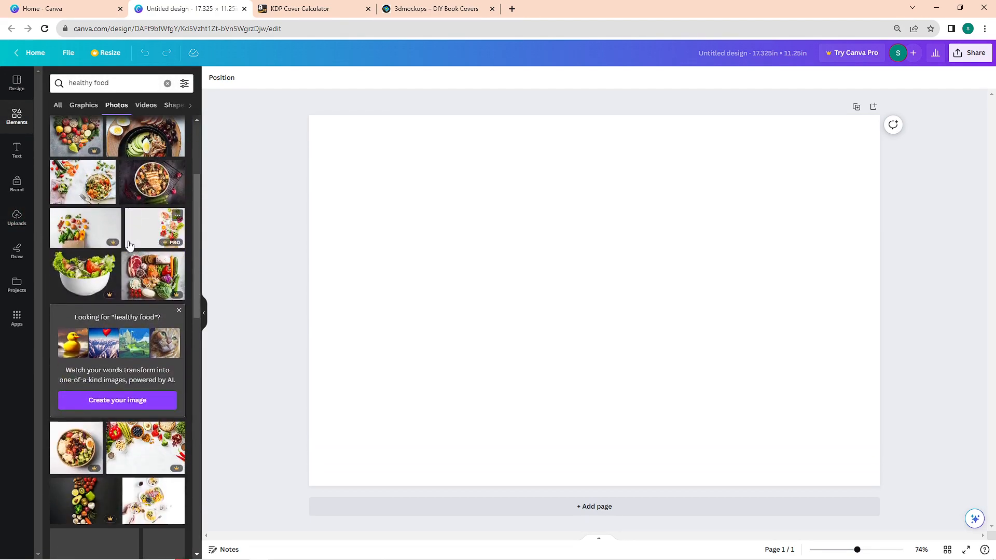
left_click(133, 186)
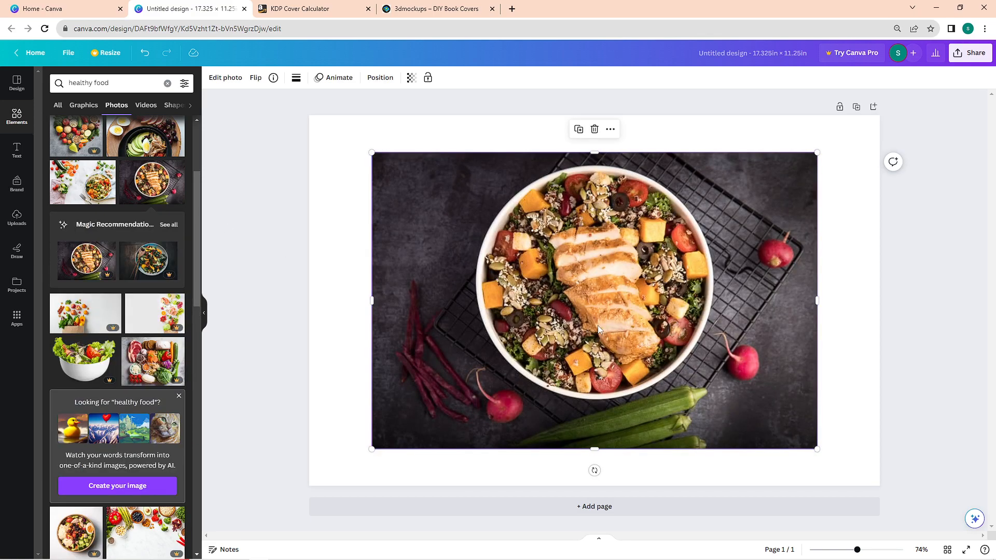
left_click(594, 129)
Place the uploaded salad bowl image against the page's right edge and enlarge it to cover the front cover half.
left_click(16, 218)
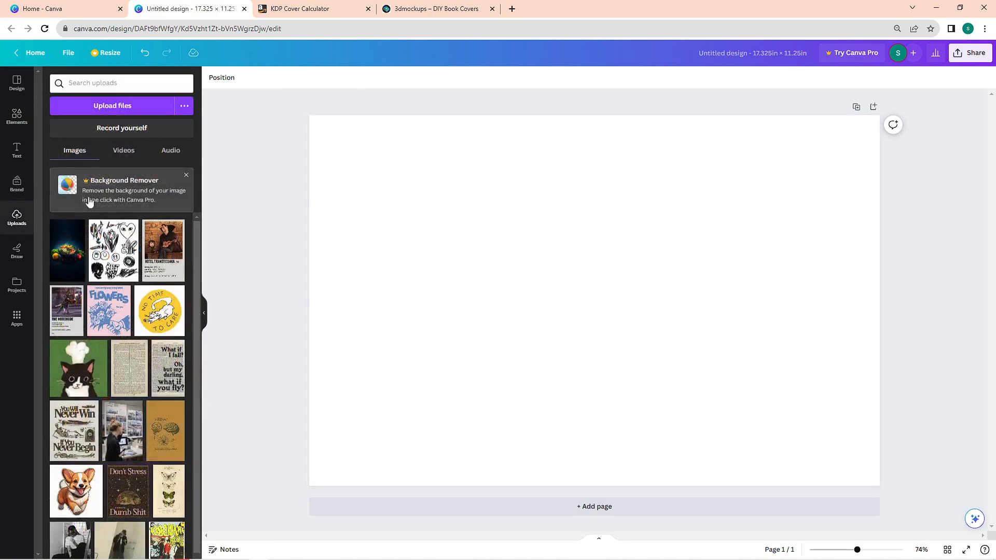
left_click(59, 253)
left_click_drag(603, 245, 814, 193)
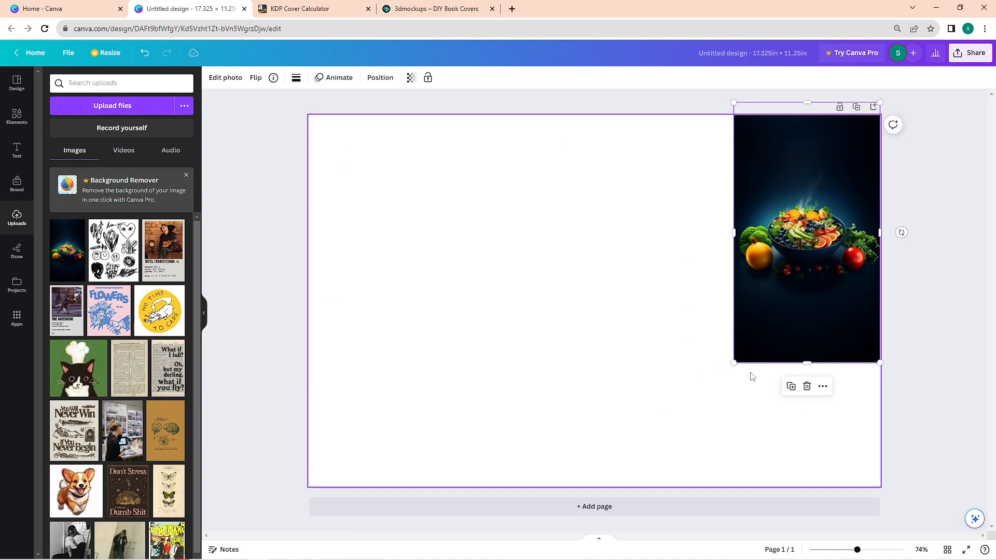
left_click_drag(734, 365, 633, 529)
left_click_drag(632, 322, 588, 321)
left_click_drag(716, 322, 716, 319)
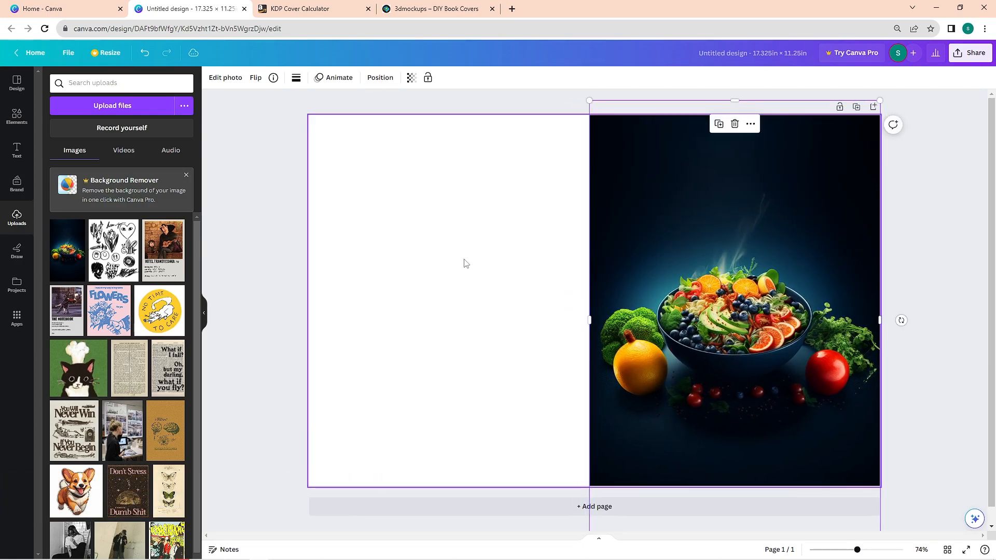
left_click(482, 270)
Add a rectangle shape and resize it to cover the blank left half of the page.
left_click(6, 255)
left_click(12, 215)
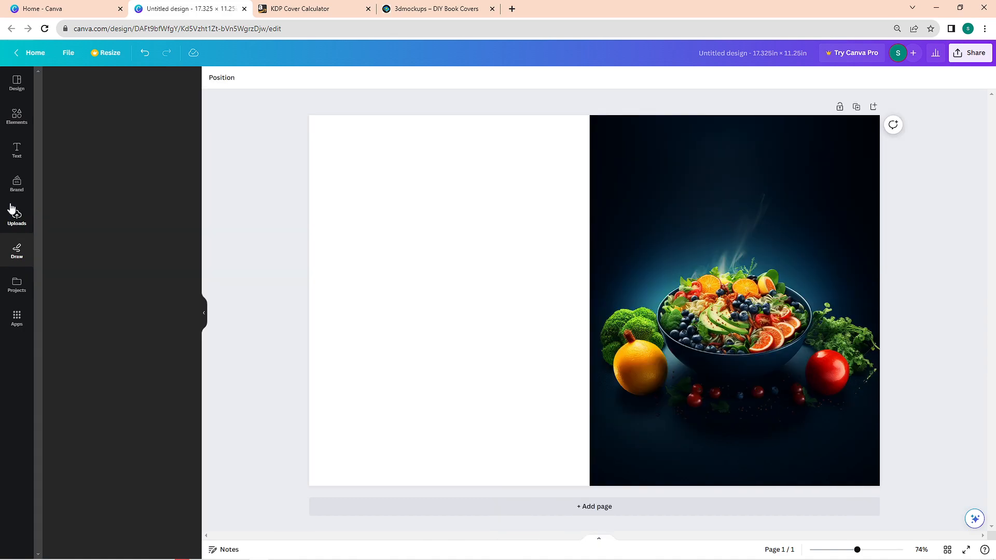
left_click(17, 150)
left_click(12, 120)
left_click(112, 83)
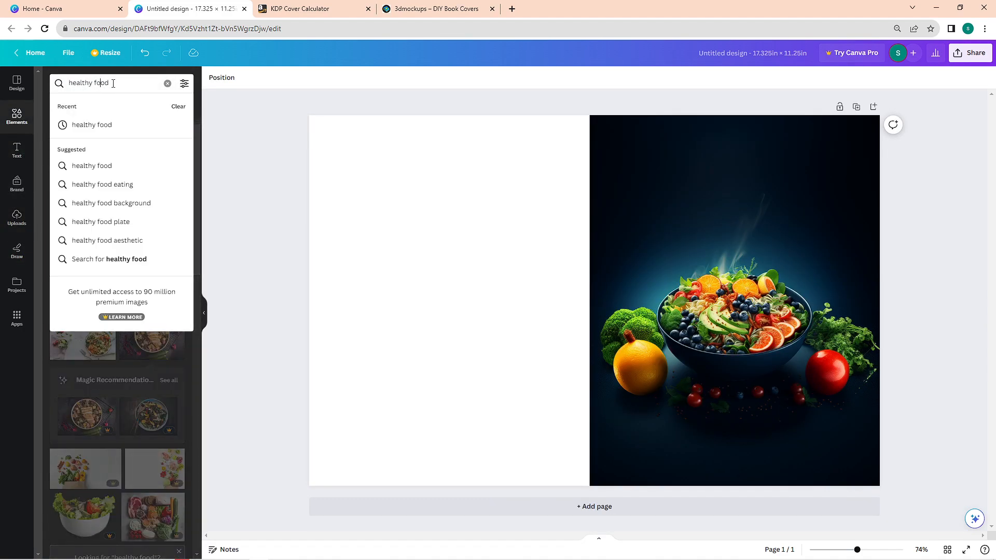
key("ctrl+a")
type("rec")
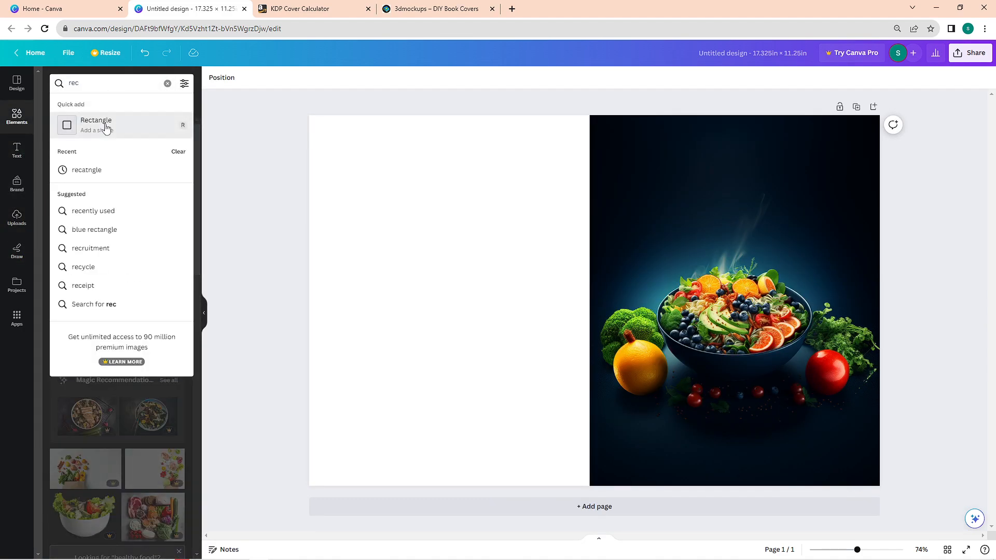
left_click(103, 125)
left_click_drag(622, 260, 389, 129)
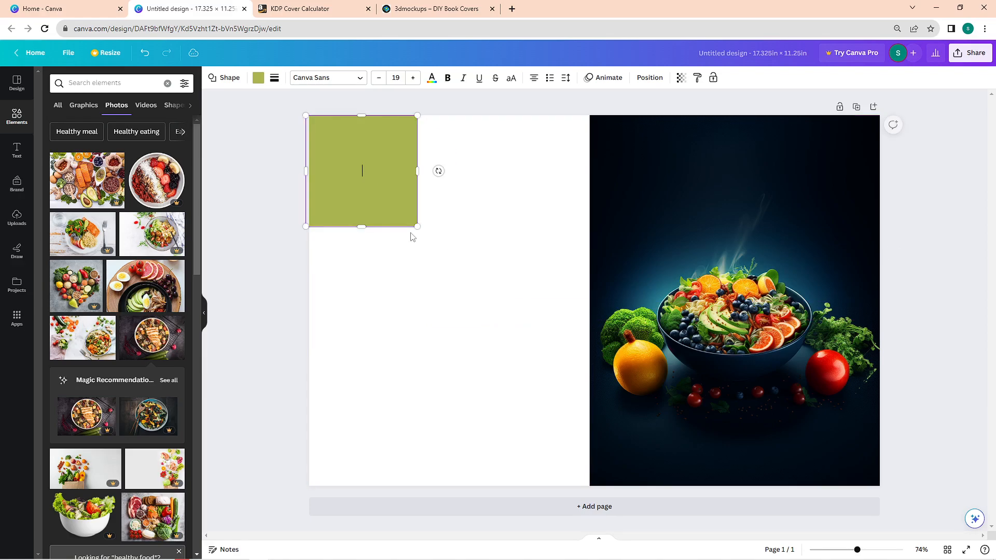
left_click_drag(418, 224, 589, 486)
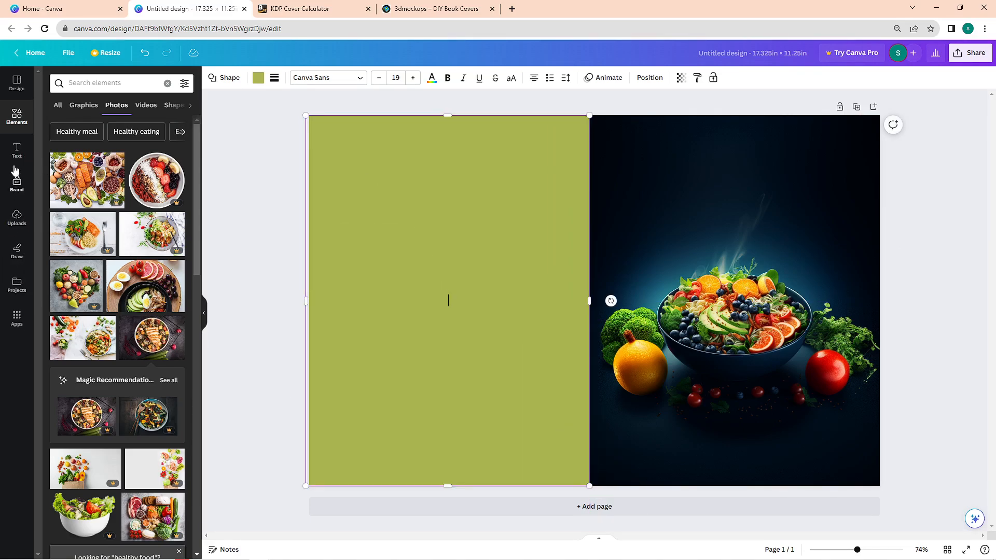
Browse the default text styles and font combinations.
left_click(17, 149)
left_click(19, 155)
scroll(128, 289, "down", 1)
scroll(128, 289, "down", 2)
left_click(183, 165)
scroll(124, 177, "up", 2)
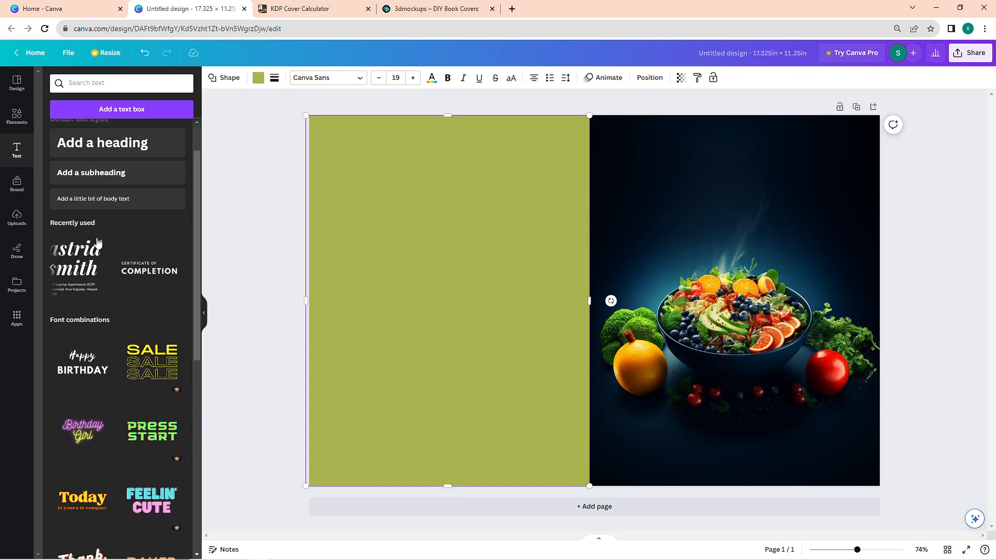
scroll(119, 295, "down", 5)
scroll(139, 353, "down", 2)
scroll(139, 353, "down", 10)
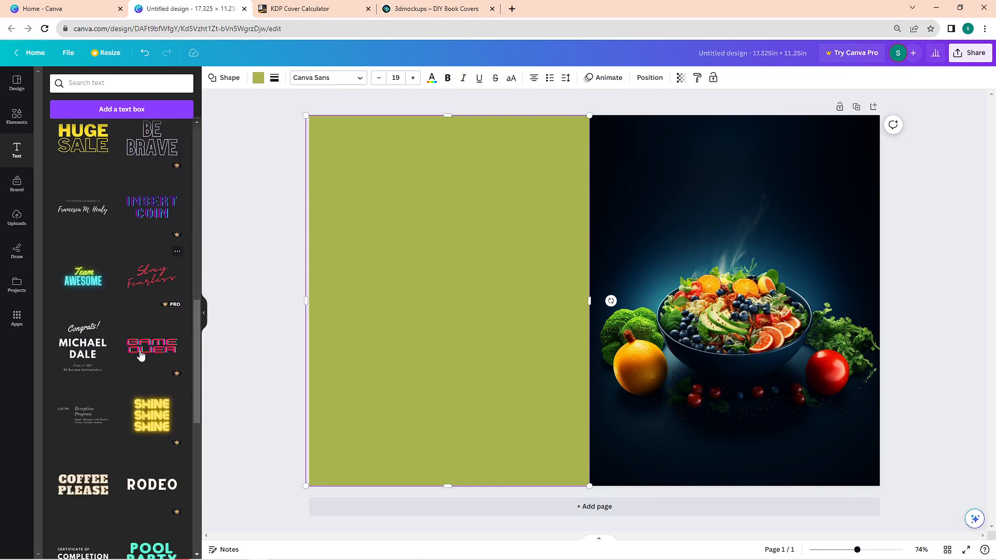
Widen the rectangle slightly over the image's edge and fill it with the near-black colour from the photo colors.
left_click_drag(589, 301, 594, 301)
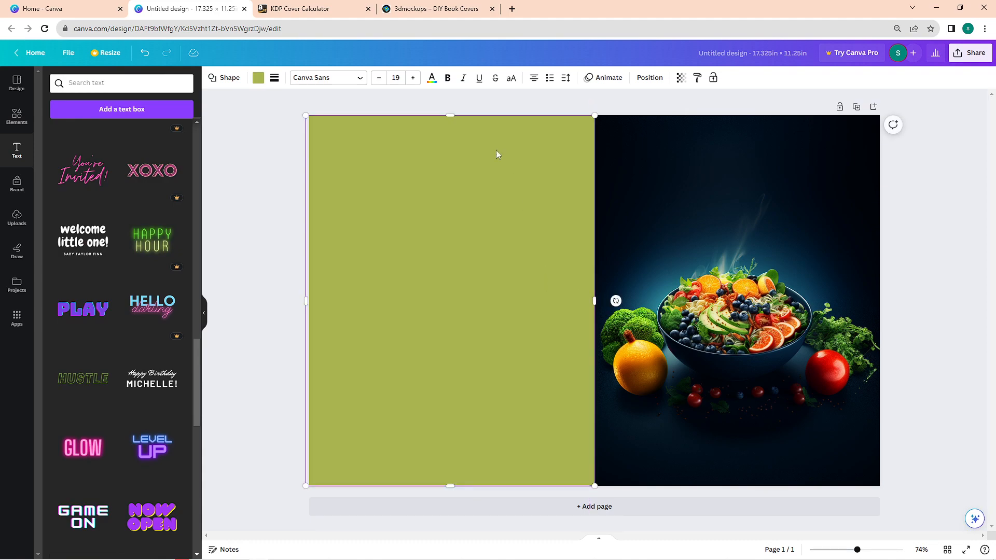
left_click(258, 77)
left_click(80, 248)
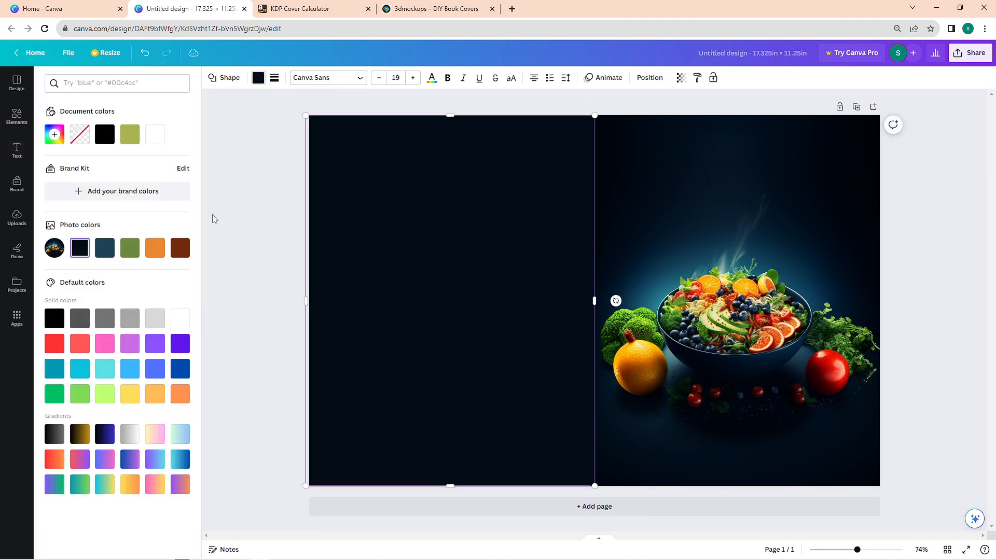
left_click(266, 193)
Move the salad bowl image down until its upper edge meets the top of the page.
scroll(188, 305, "up", 15)
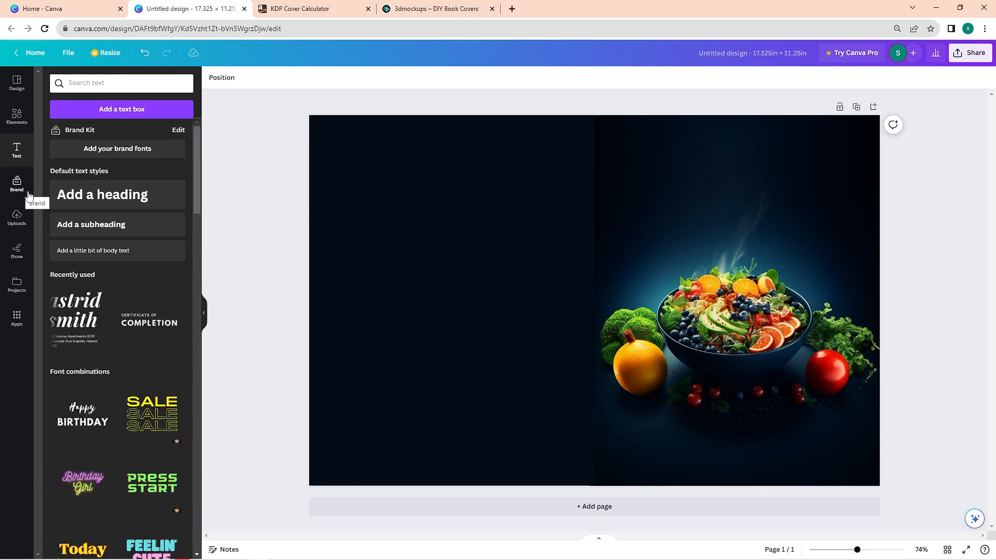
scroll(102, 319, "down", 3)
left_click(747, 272)
left_click_drag(746, 272, 750, 312)
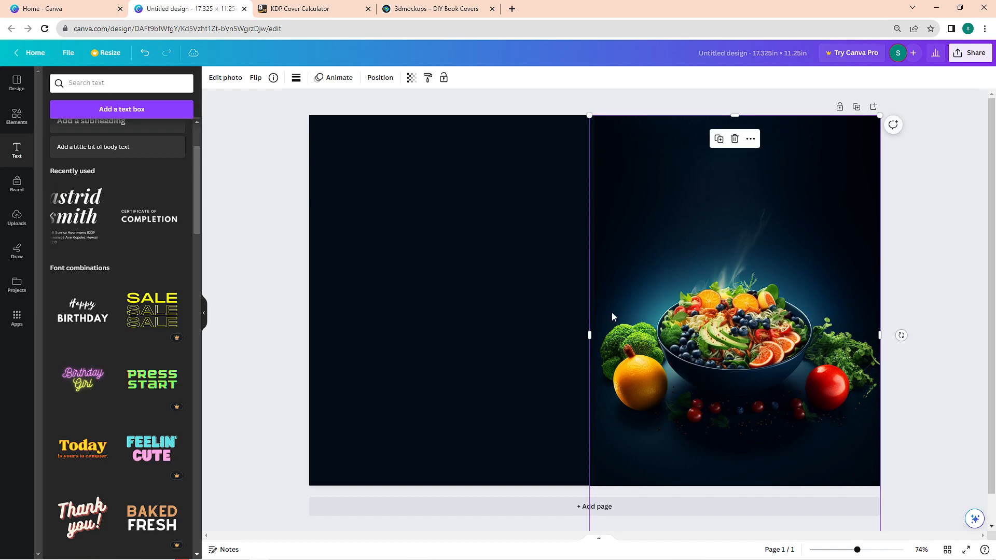
left_click_drag(590, 331, 588, 334)
left_click(954, 235)
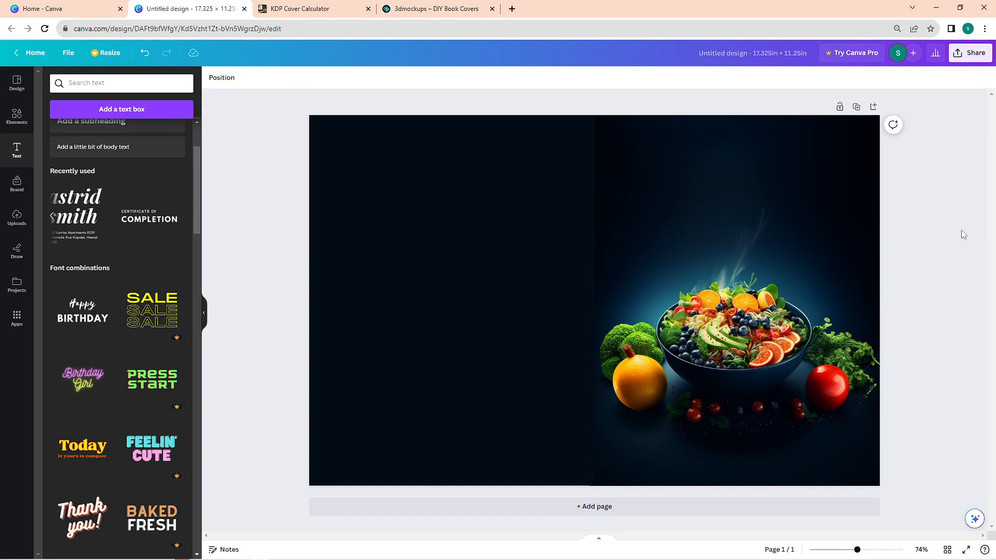
Add the yellow HUGE SALE font combination and replace its upper line with "HEALTHY FOOD RECIPES".
left_click(833, 226)
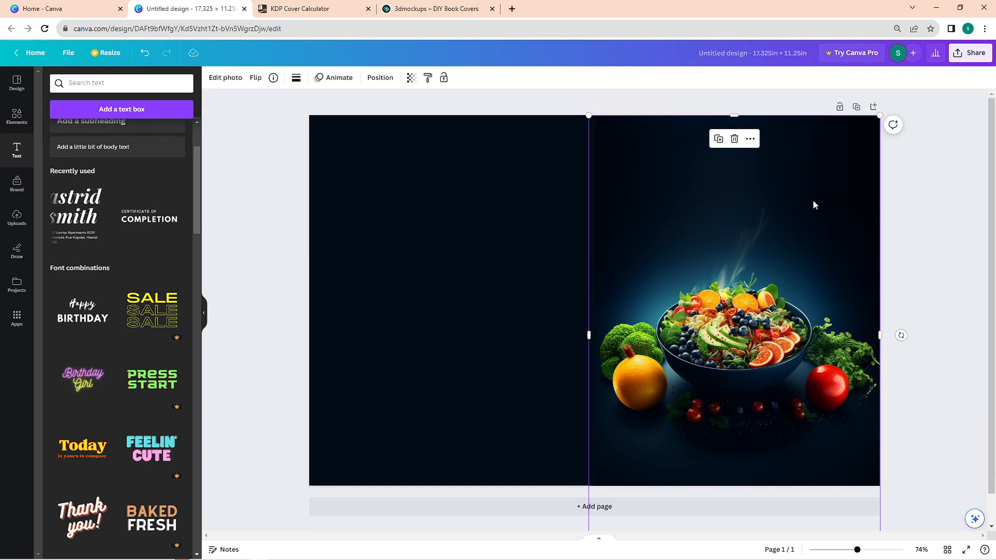
scroll(89, 324, "down", 5)
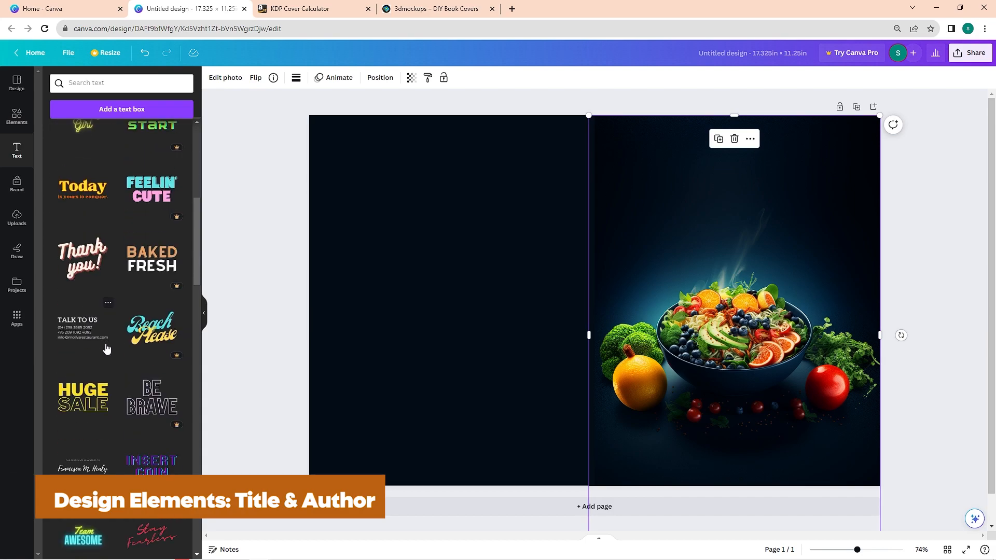
scroll(94, 334, "up", 6)
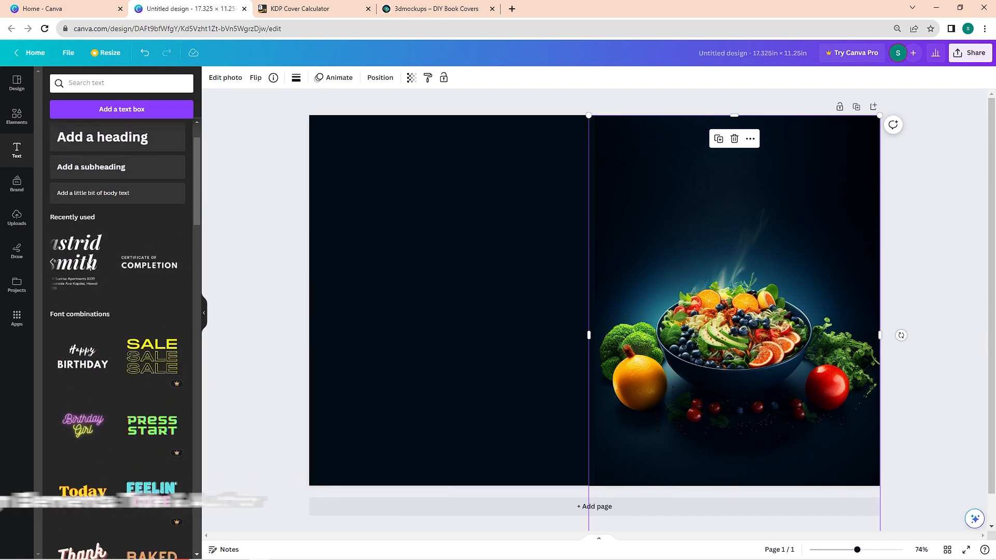
scroll(131, 274, "down", 9)
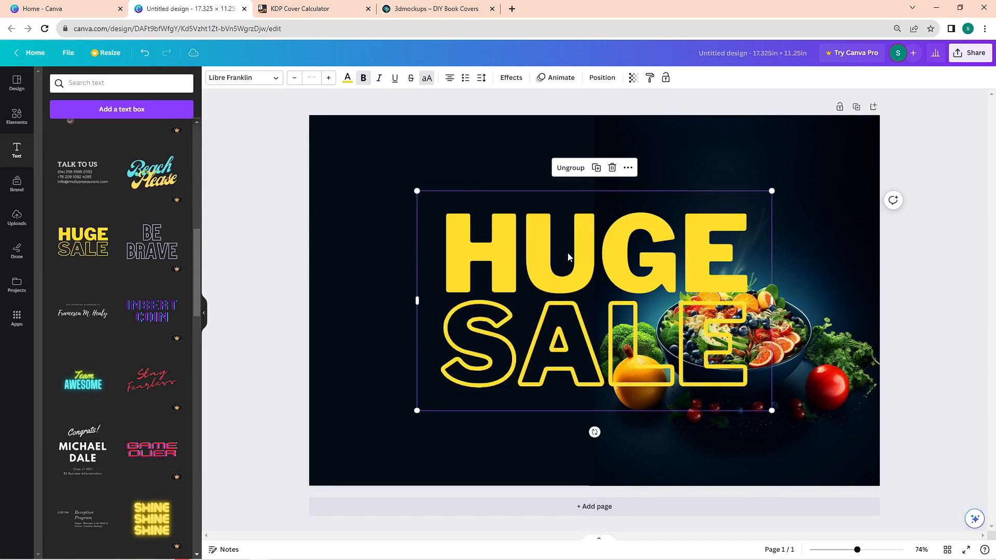
double_click(568, 253)
type("HEALTHY FOOD RECIPES")
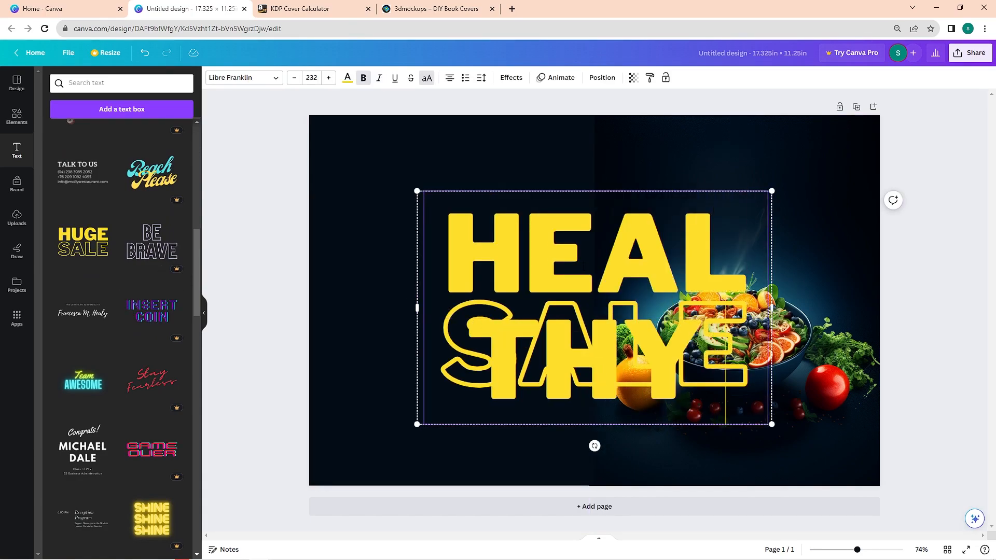
Reduce the font size of the HEALTHY FOOD RECIPES title until it fits on one line.
key("ctrl+a")
key("ctrl+shift+comma")
key("ctrl+shift+comma")
key("ctrl+shift+comma")
key("ctrl+shift+comma")
key("ctrl+shift+comma")
key("ctrl+shift+comma")
key("ctrl+shift+comma")
key("ctrl+shift+comma")
key("ctrl+shift+comma")
key("ctrl+shift+comma")
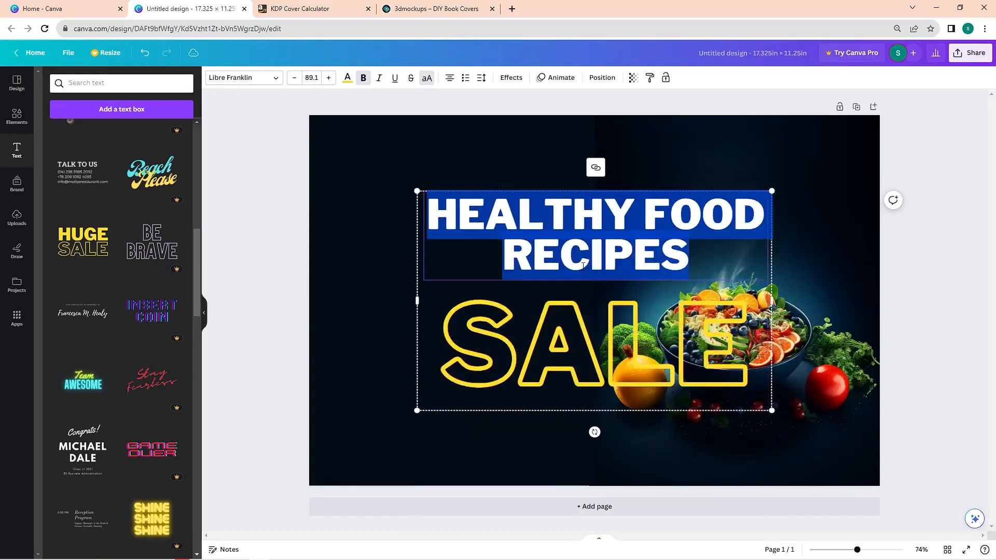
Replace the outlined SALE line with "EAT HEALTHY, LIVE HAPPY" and reduce its font size.
double_click(589, 291)
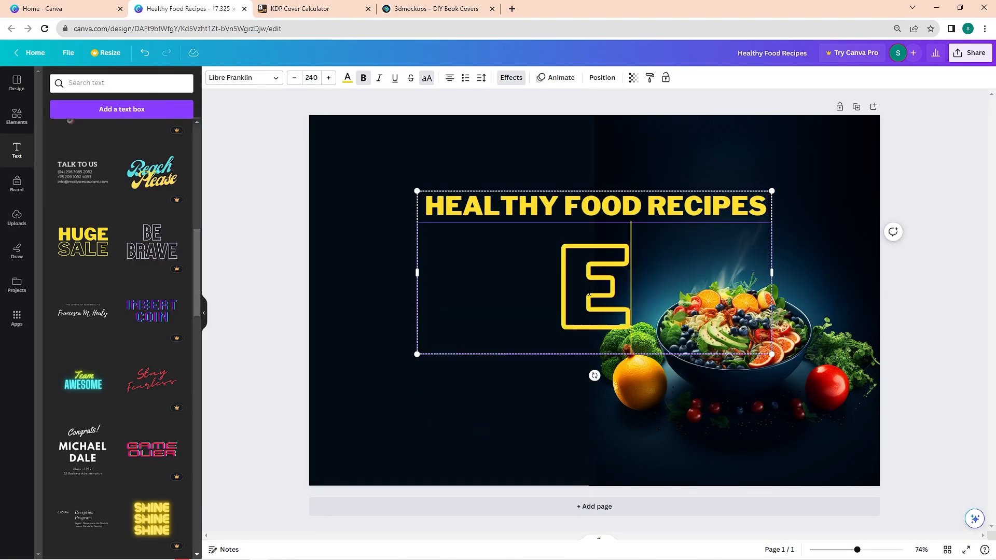
type("EAT HEALTHY, LIVE HAPPY")
key("ctrl+a")
key("ctrl+shift+comma")
key("ctrl+shift+comma")
key("ctrl+shift+comma")
key("ctrl+shift+comma")
key("ctrl+shift+comma")
key("ctrl+shift+comma")
key("ctrl+shift+comma")
key("ctrl+shift+comma")
key("ctrl+shift+comma")
key("ctrl+shift+comma")
key("ctrl+shift+comma")
key("ctrl+shift+comma")
key("ctrl+shift+comma")
key("ctrl+shift+comma")
key("ctrl+shift+comma")
key("ctrl+shift+comma")
key("ctrl+shift+comma")
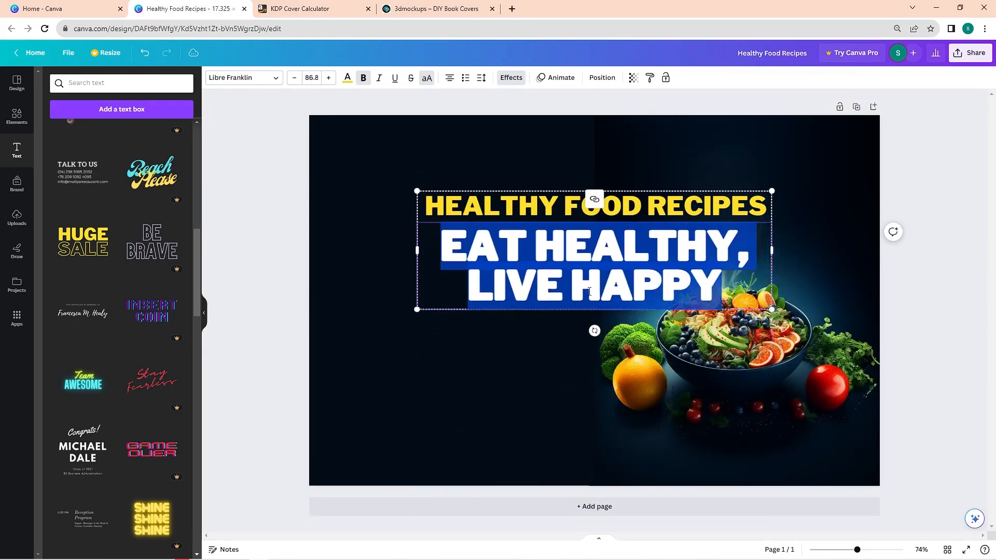
Extend the tagline to "EAT HEALTHY, LIVE HEALTHY, LIVE HAPPY" and place the compact title group on the front cover above the salad bowl.
left_click(604, 230)
type("LIVE HEALTHY,")
key("ctrl+a")
left_click(481, 78)
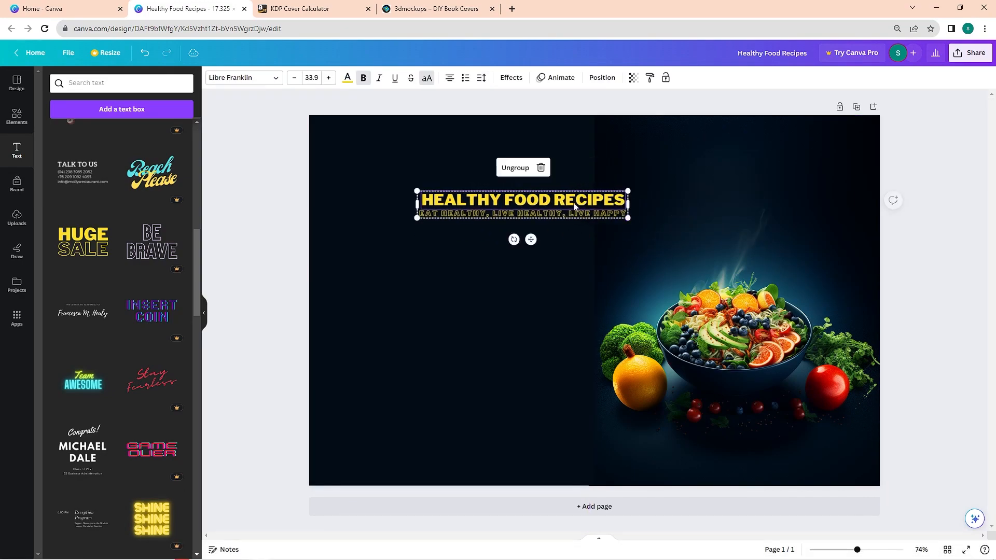
left_click_drag(612, 209, 815, 194)
Browse the available fonts for the HEALTHY FOOD RECIPES title.
double_click(815, 195)
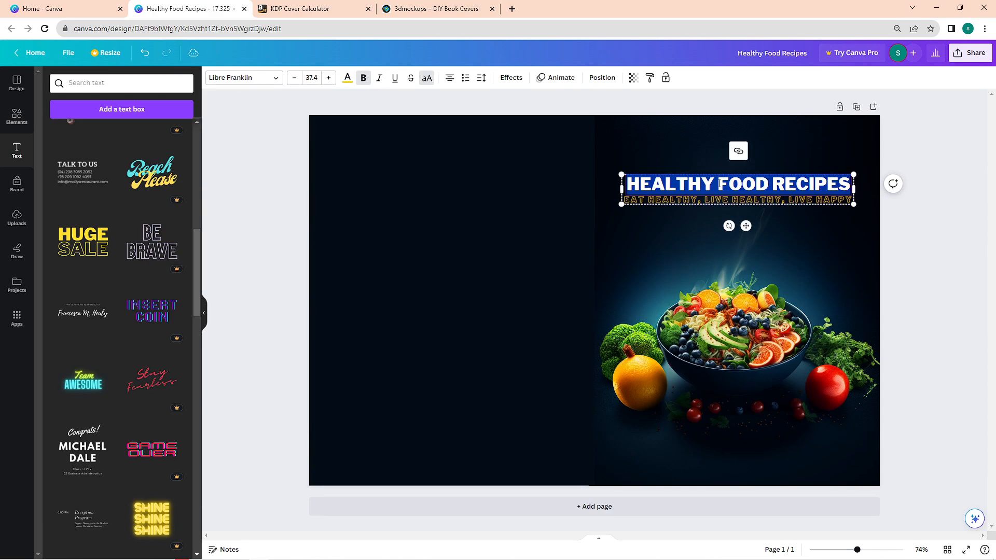
left_click(262, 79)
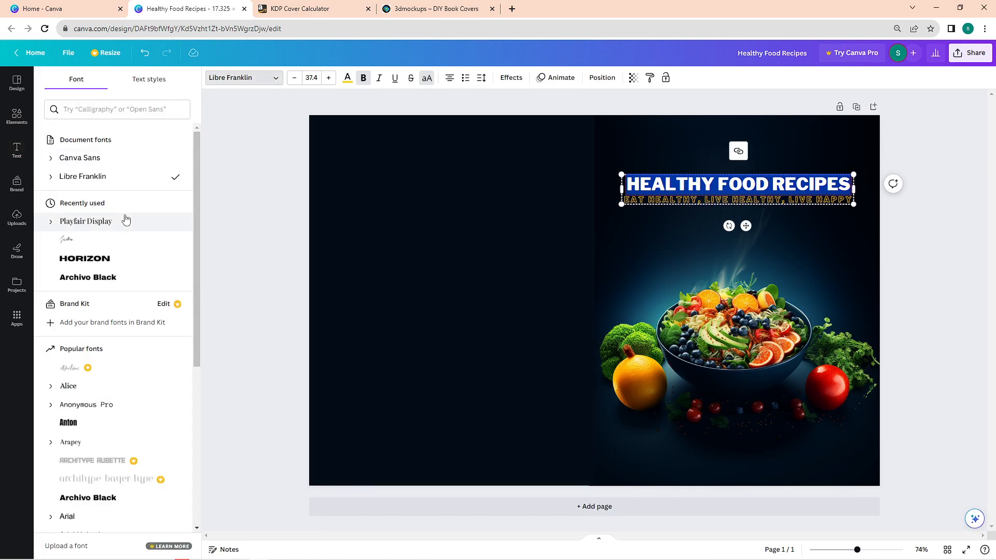
scroll(133, 260, "down", 10)
scroll(138, 267, "down", 10)
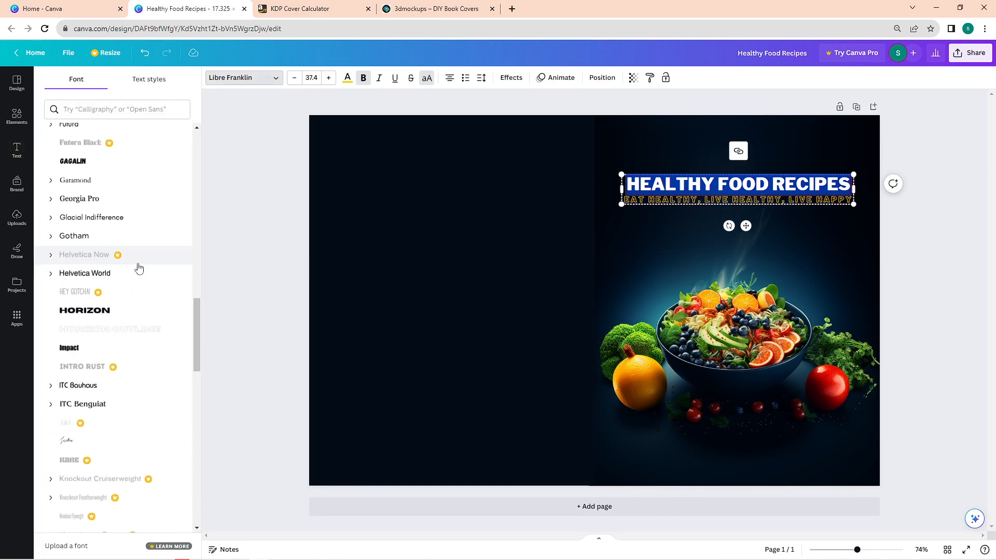
left_click_drag(196, 332, 265, 123)
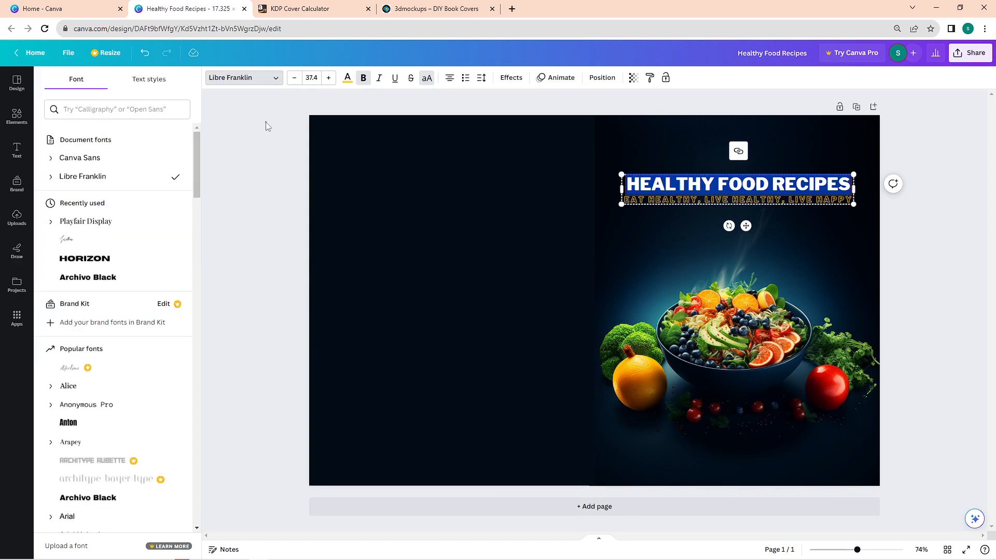
key("Escape")
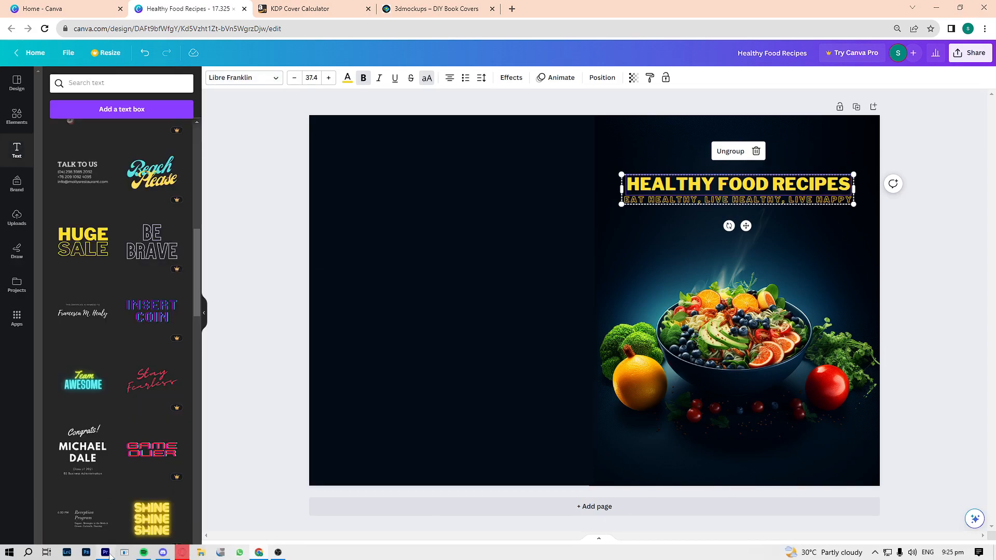
left_click(938, 161)
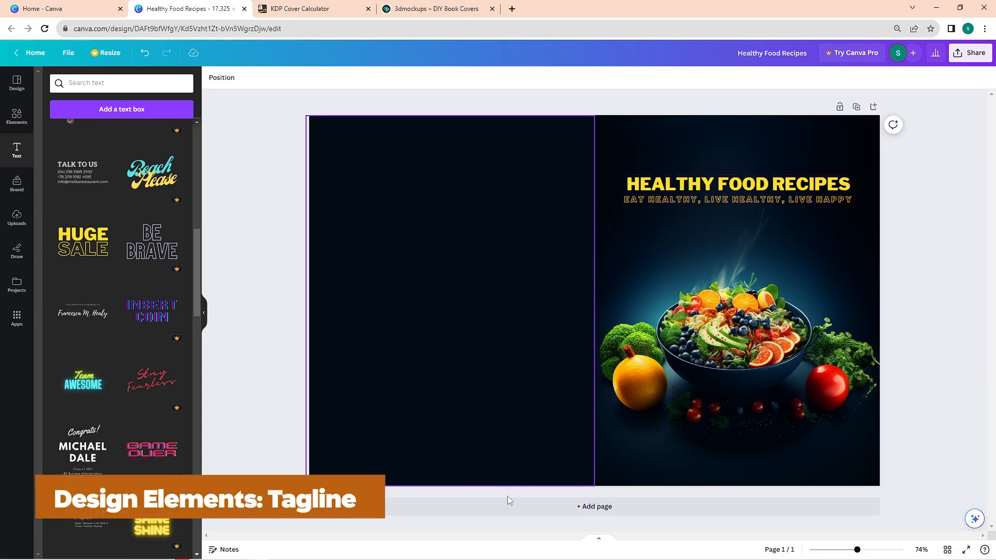
Search the graphics for "vegetable" and place the wooden vegetable crate at a small size low on the back cover.
left_click(17, 115)
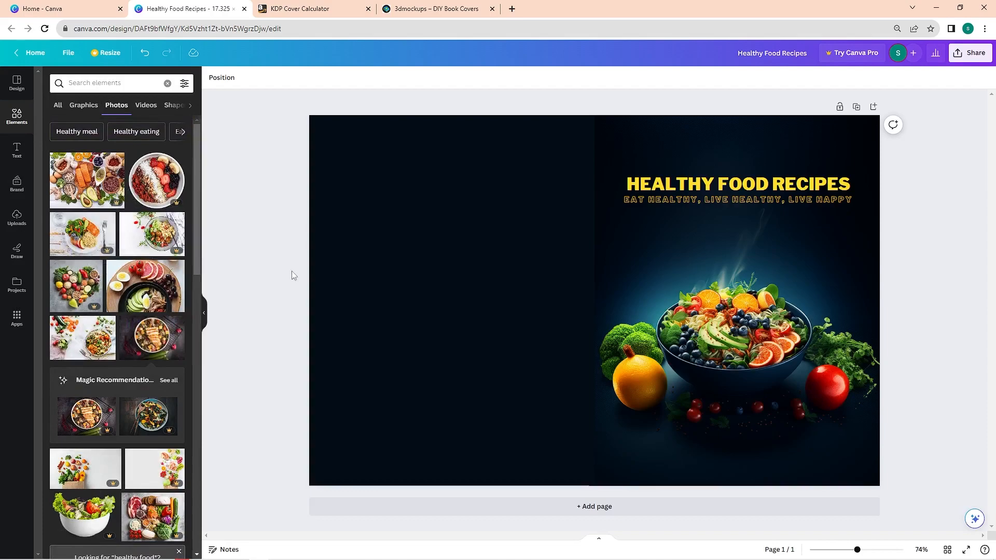
left_click(99, 86)
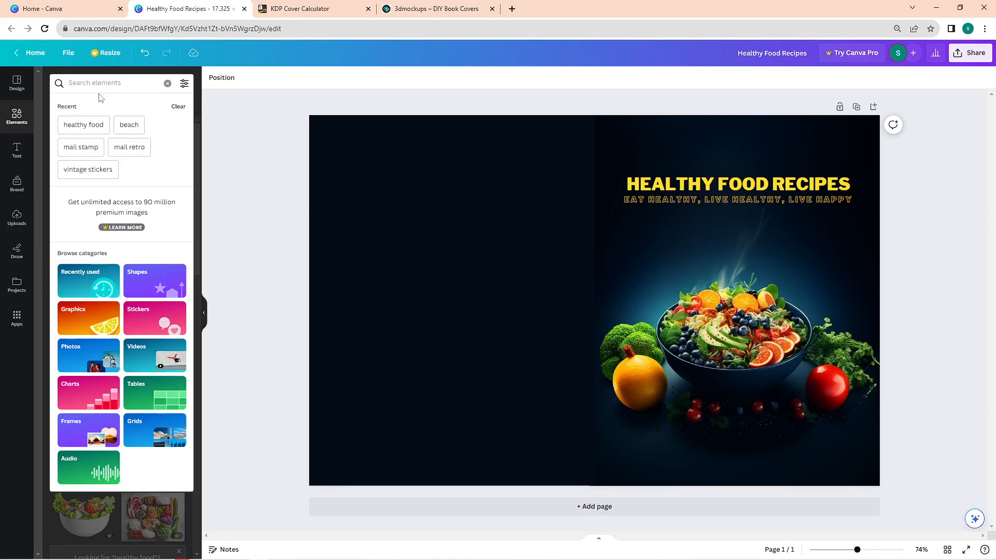
type("vegetable")
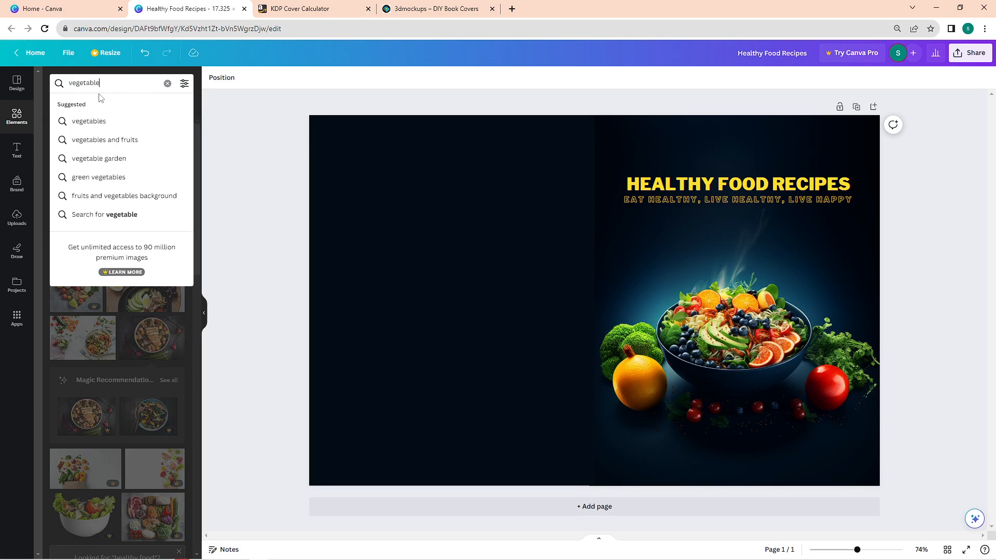
key("Return")
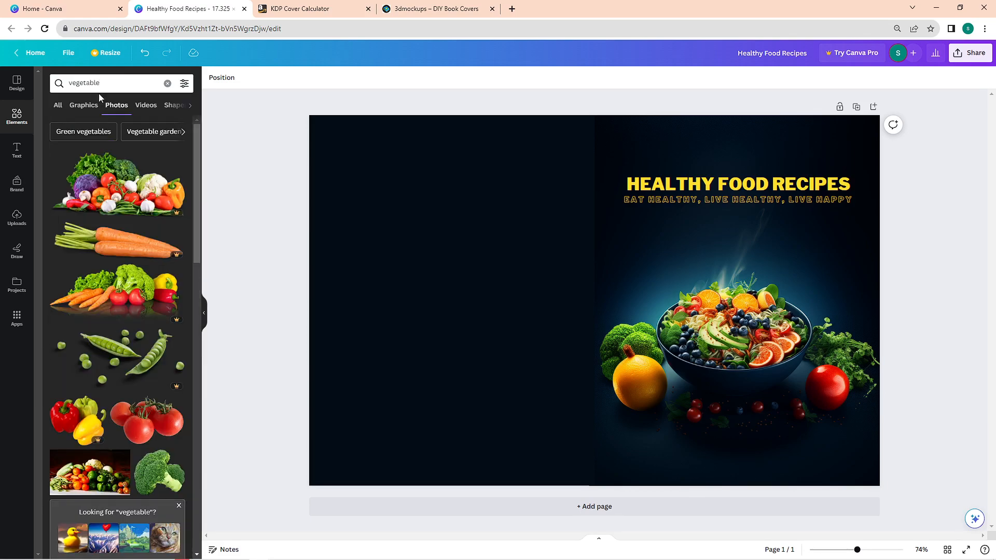
left_click(79, 109)
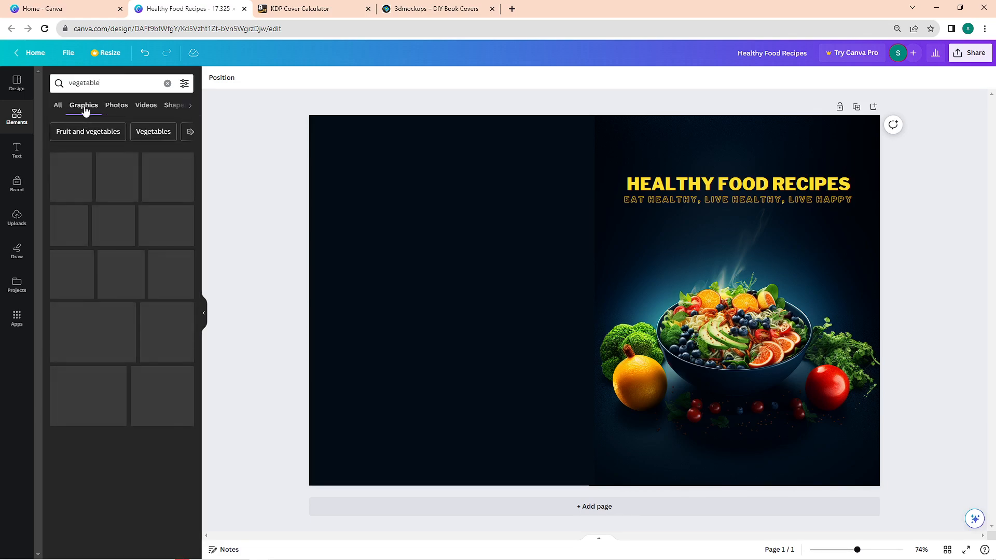
scroll(111, 335, "down", 2)
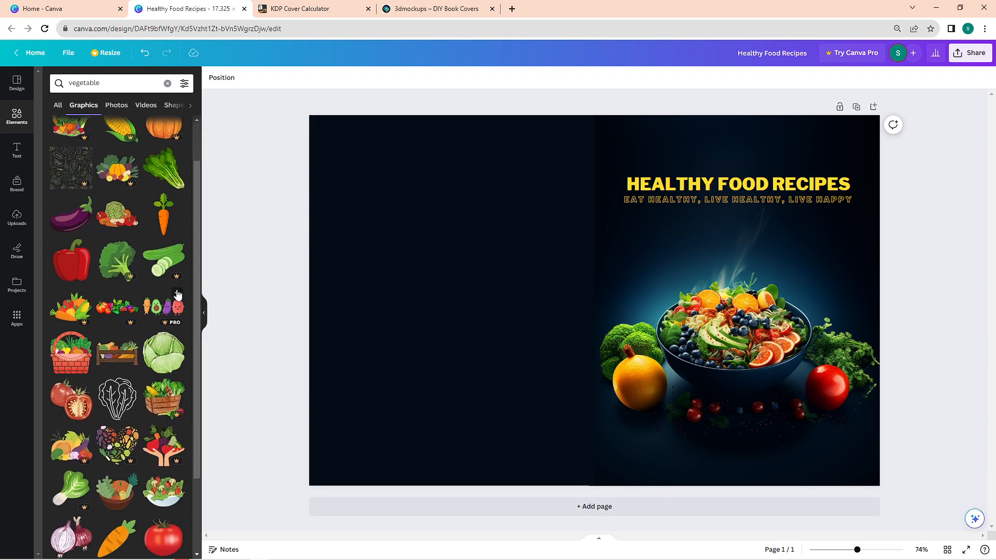
left_click(118, 300)
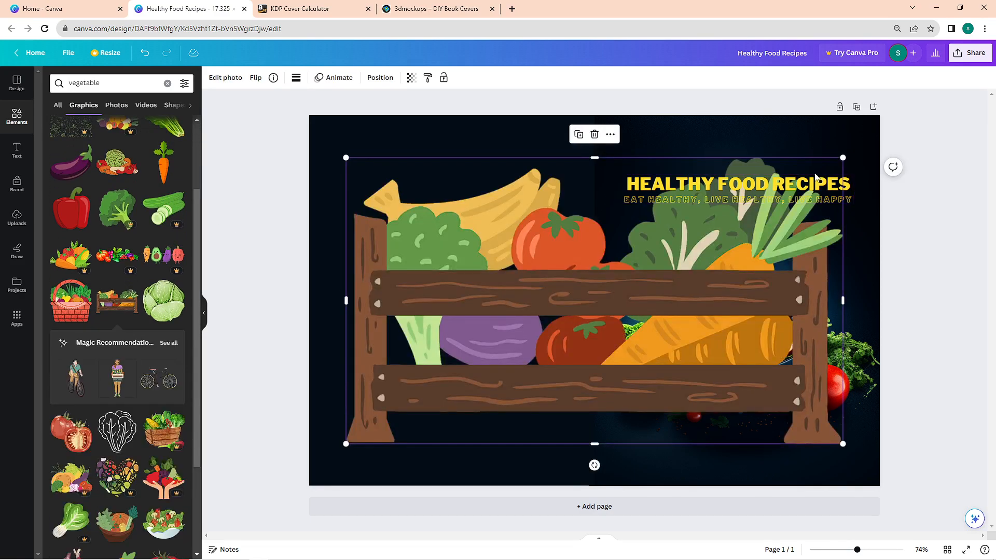
left_click_drag(841, 160, 404, 402)
Add the red onion graphic and place it on the lower part of the back cover.
scroll(188, 450, "down", 2)
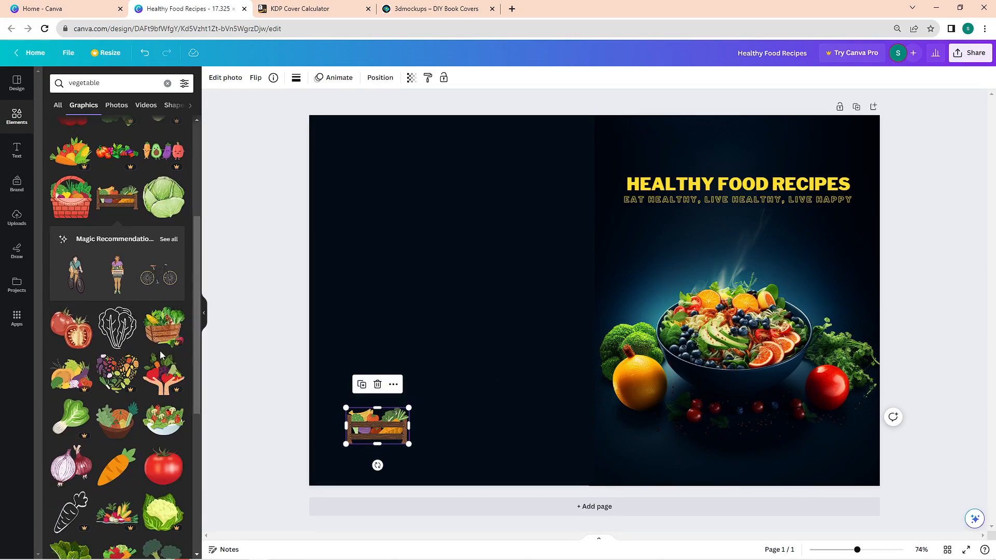
scroll(161, 355, "down", 2)
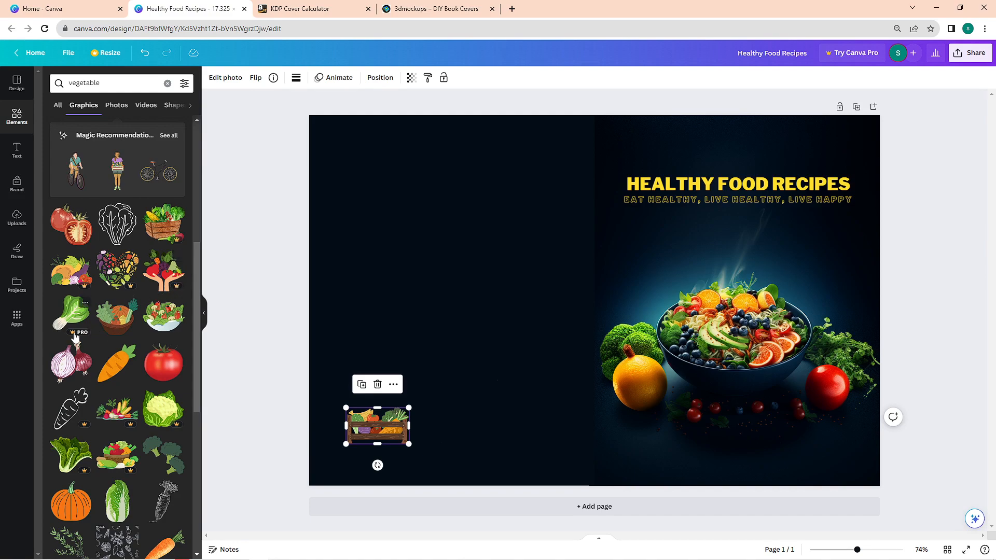
left_click(71, 362)
left_click_drag(665, 231, 331, 412)
left_click(465, 283)
left_click(432, 324)
key("ctrl+z")
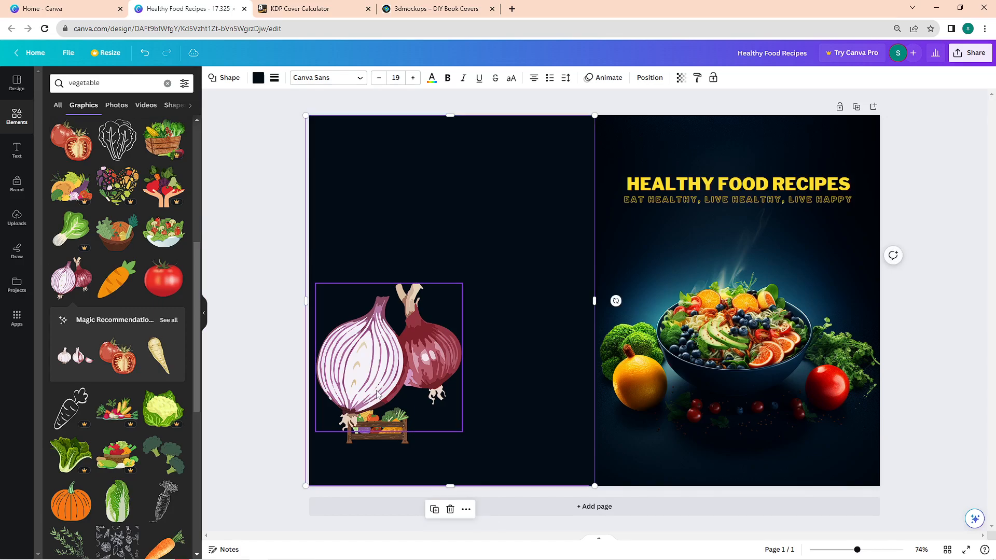
Delete the onion and vegetable crate graphics from the back cover.
key("Delete")
left_click(375, 426)
key("Delete")
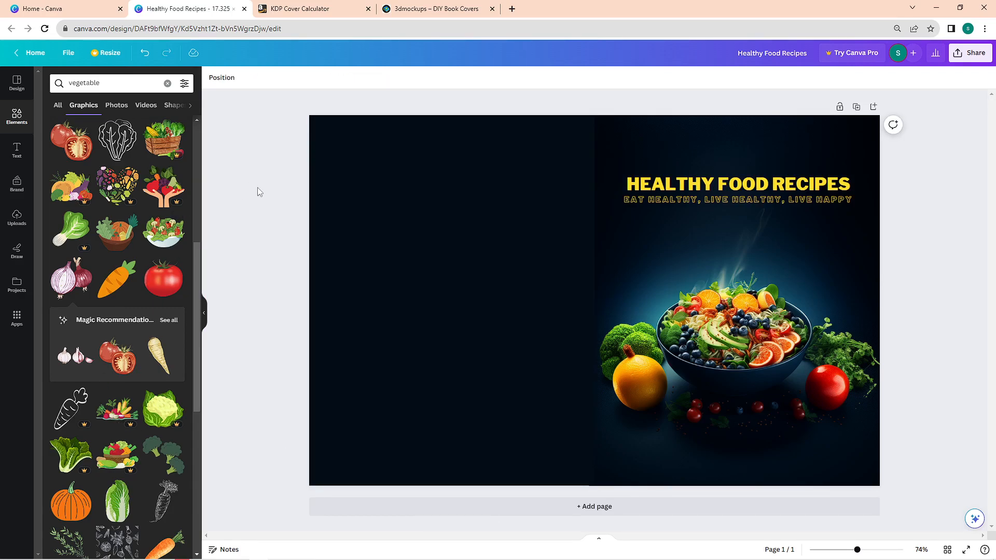
scroll(95, 321, "up", 6)
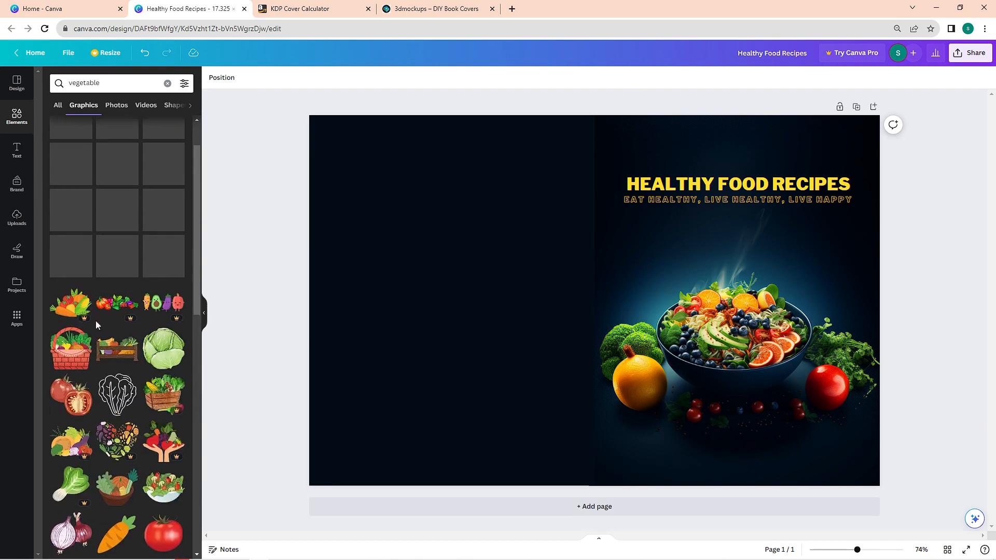
Add a subheading below the tagline on the front cover and set its text to "made by sample.".
left_click(19, 155)
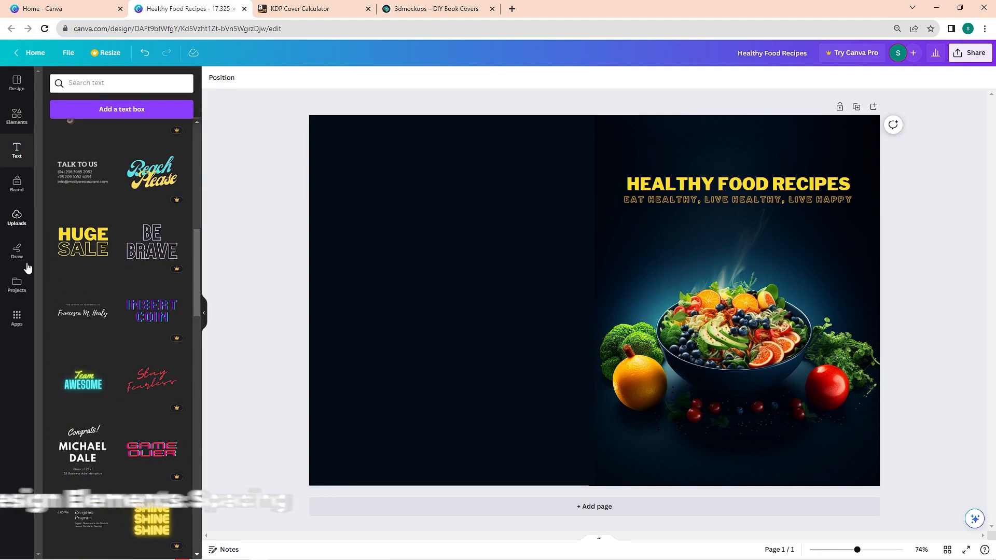
left_click(769, 192)
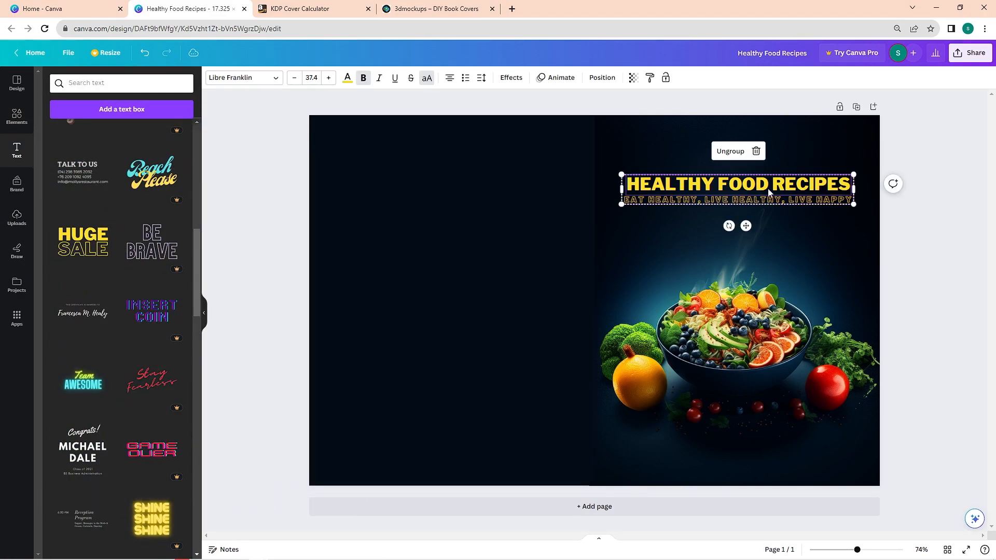
left_click(227, 278)
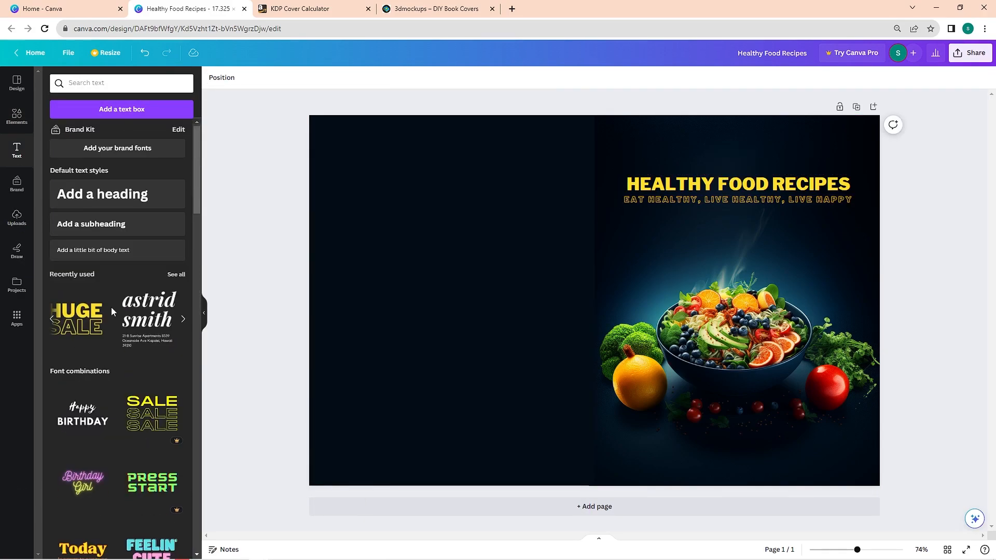
left_click(131, 224)
left_click_drag(594, 301, 753, 245)
double_click(753, 245)
type("made by sample.")
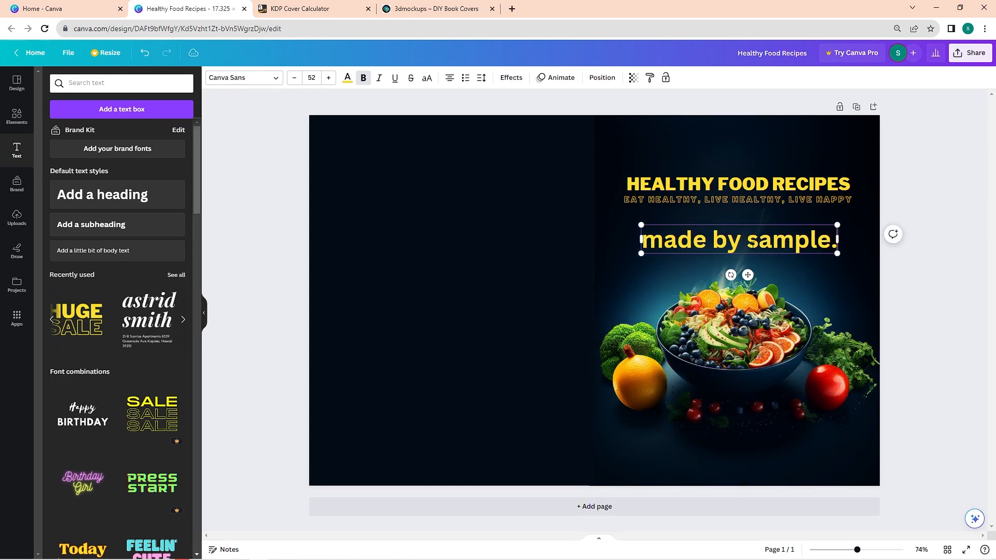
Reduce the font size of the "made by sample." line so it is smaller than the title.
key("ctrl+a")
left_click(312, 77)
left_click(322, 304)
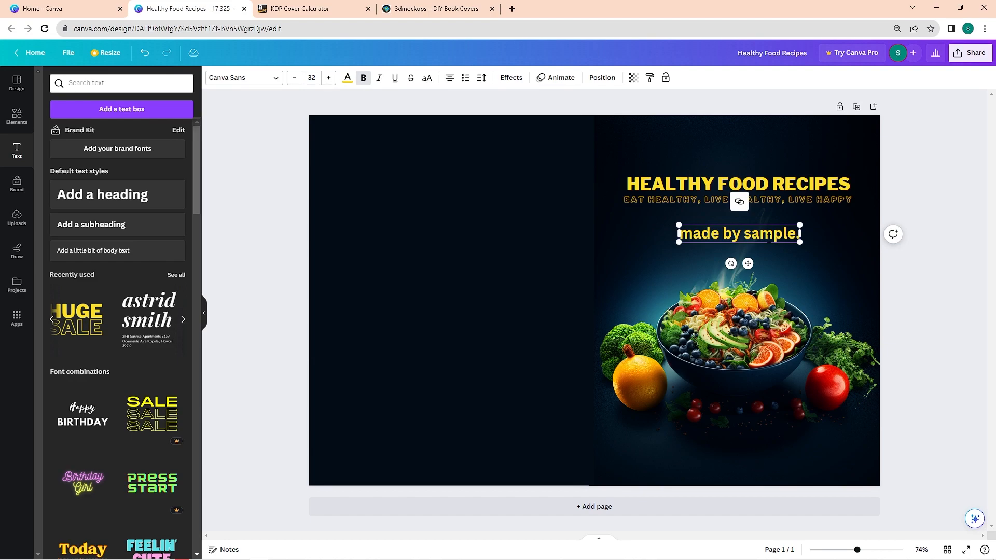
left_click(910, 183)
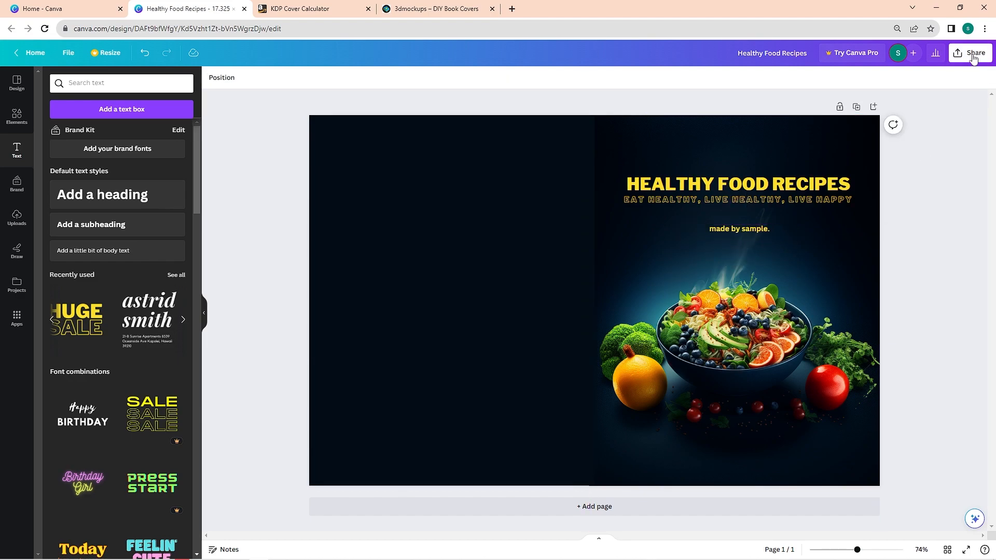
Download the finished cover design as a PNG.
left_click(971, 53)
left_click(880, 286)
left_click(918, 122)
left_click(898, 174)
left_click(905, 240)
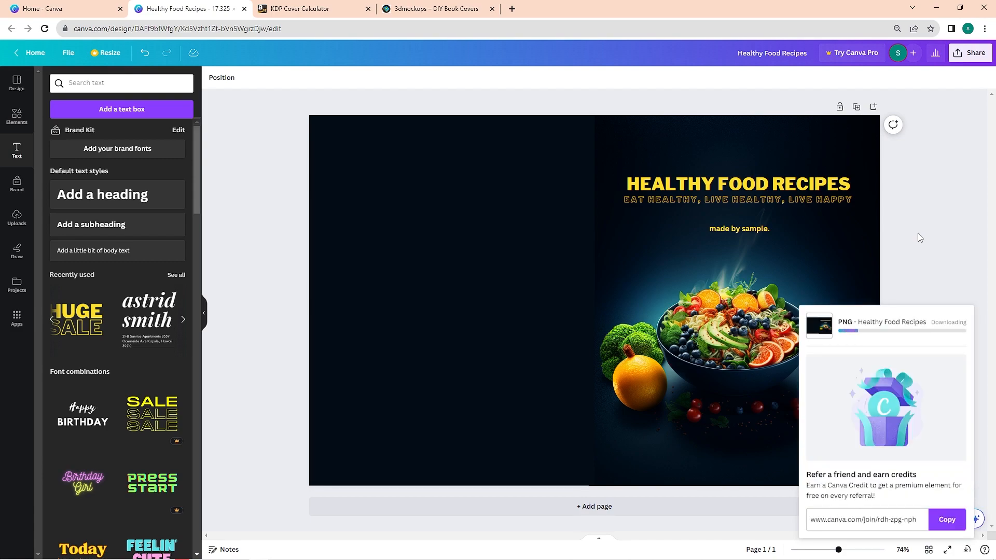
left_click(661, 124)
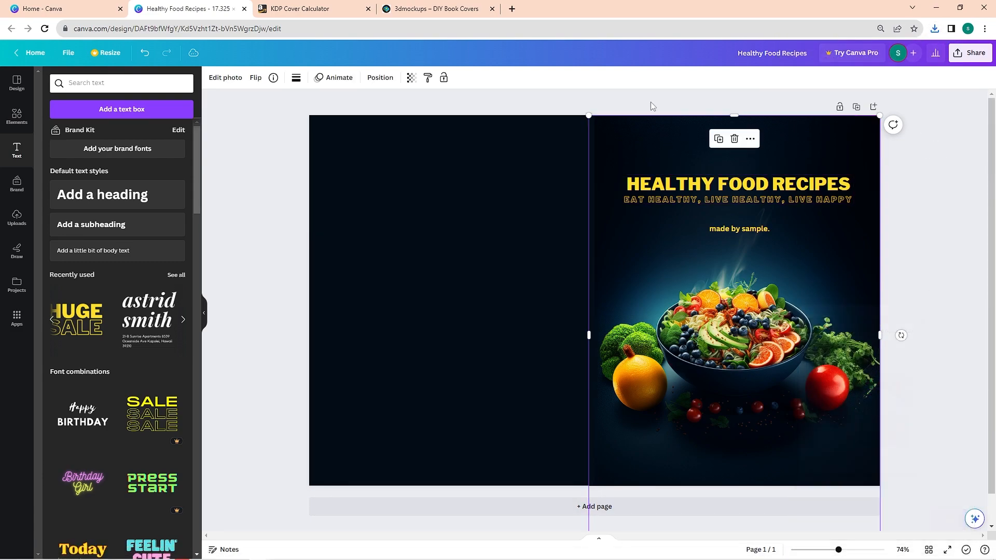
Switch to the DIY Book Covers website and open its free 3D Mockups tool.
left_click(865, 465)
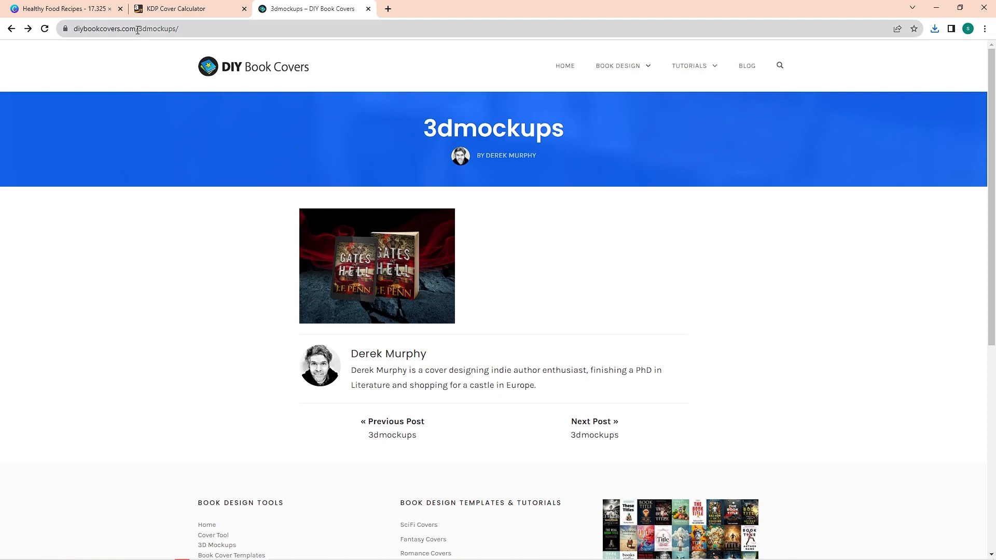
left_click(138, 30)
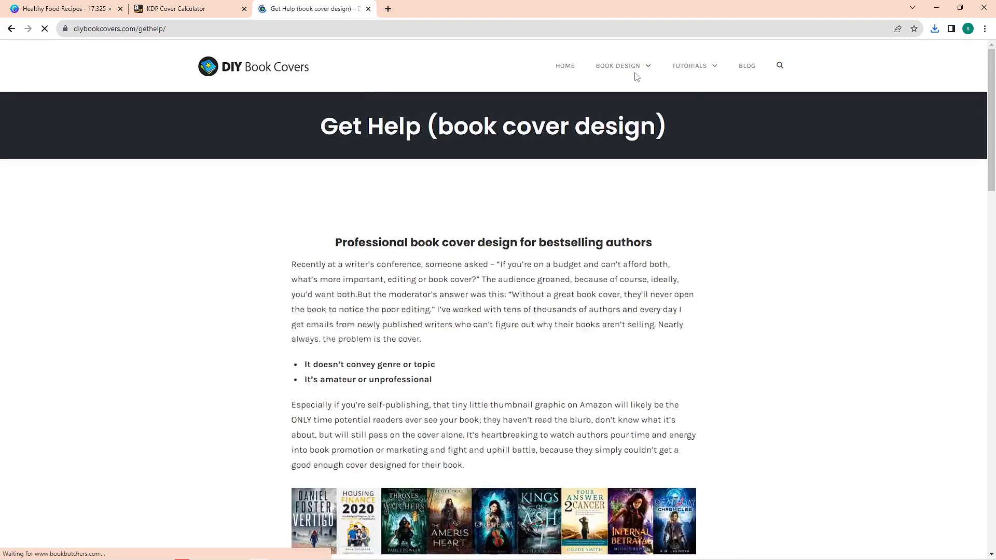
mouse_move(626, 70)
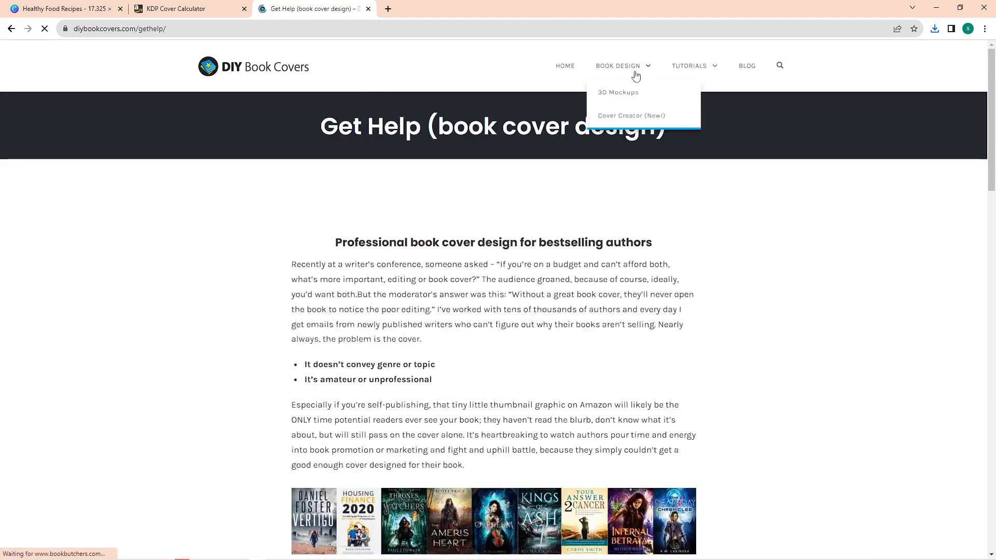
left_click(614, 97)
scroll(394, 269, "down", 1)
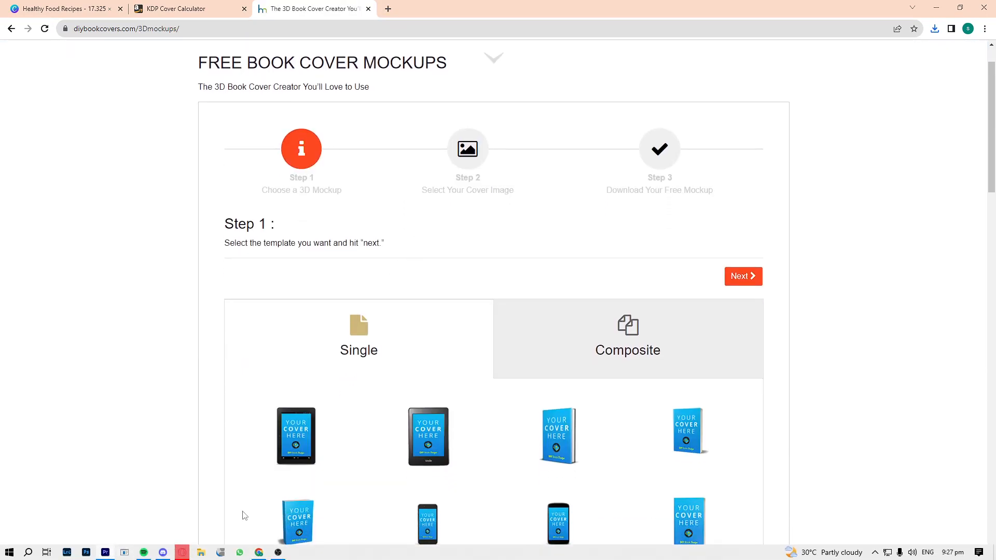
scroll(413, 221, "down", 2)
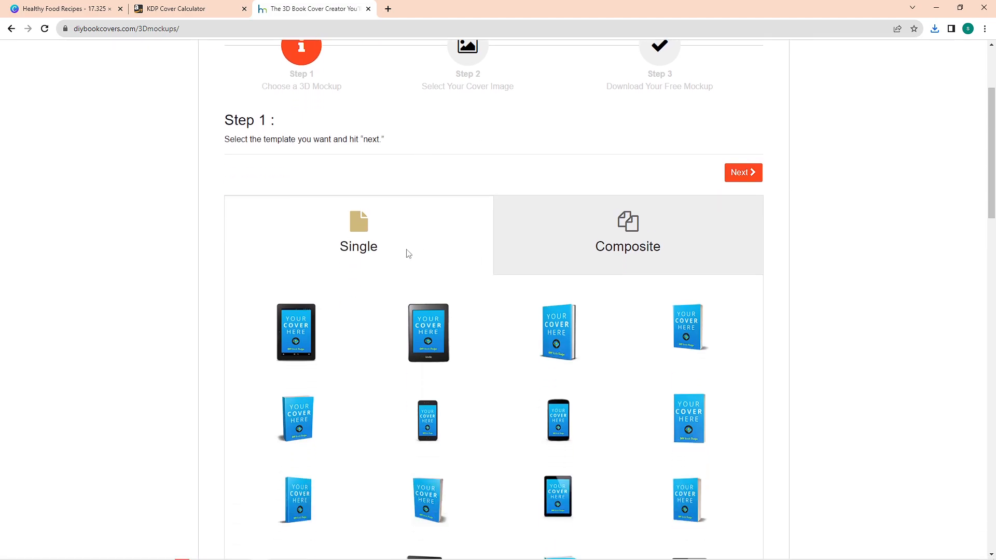
Choose a composite mockup template showing a book with a tablet and a phone, and continue to the cover image stage.
left_click(369, 238)
scroll(553, 330, "up", 4)
left_click(610, 222)
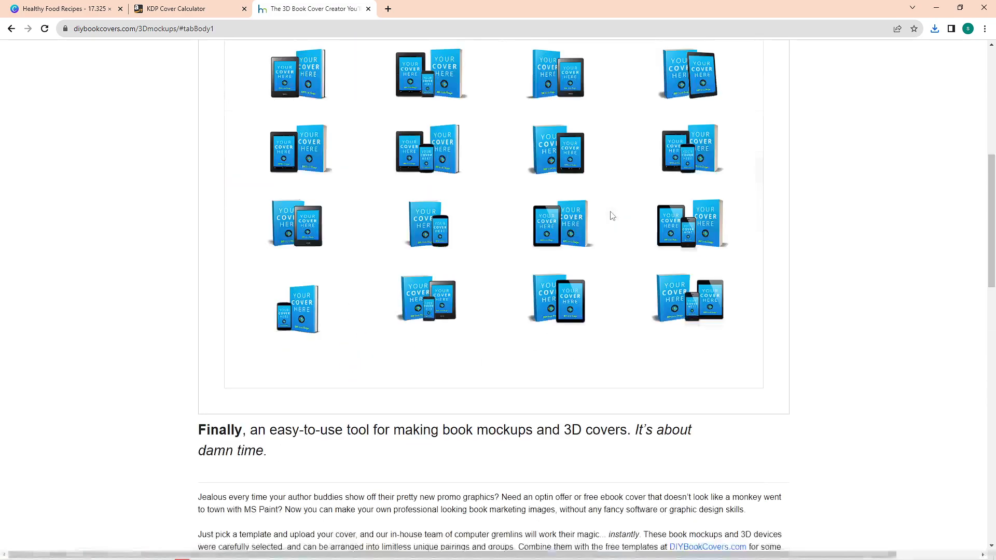
scroll(462, 278, "up", 6)
scroll(593, 277, "down", 1)
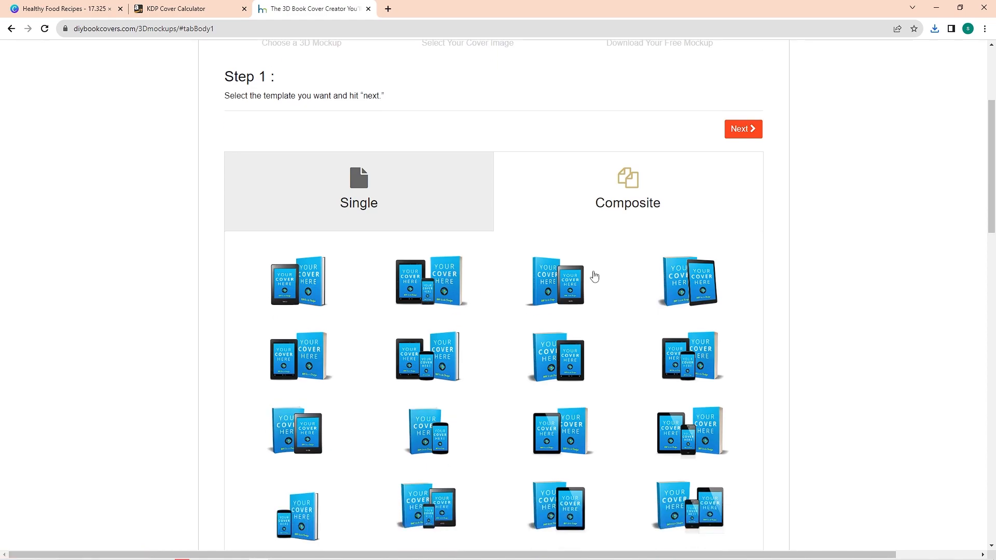
left_click(678, 284)
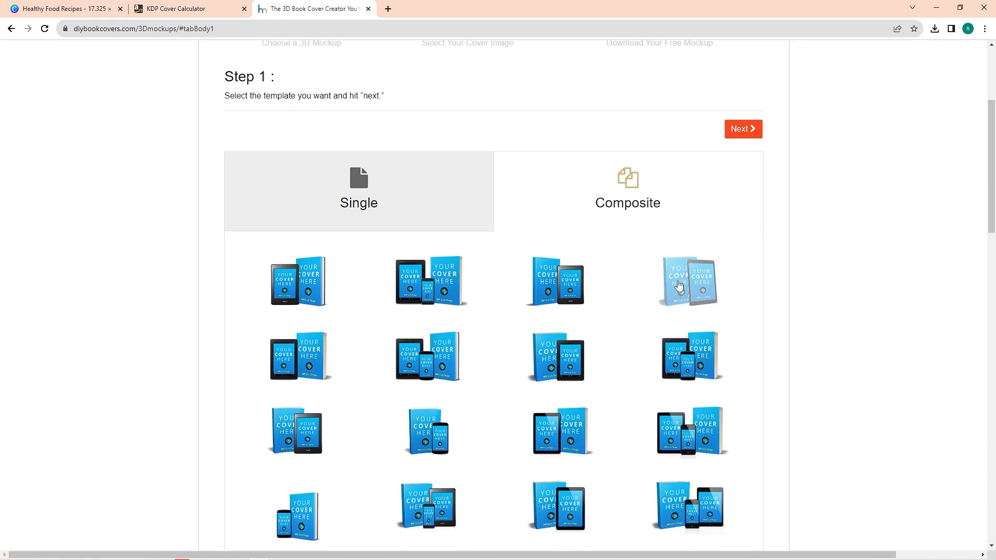
scroll(630, 233, "down", 5)
scroll(630, 233, "up", 6)
left_click(740, 182)
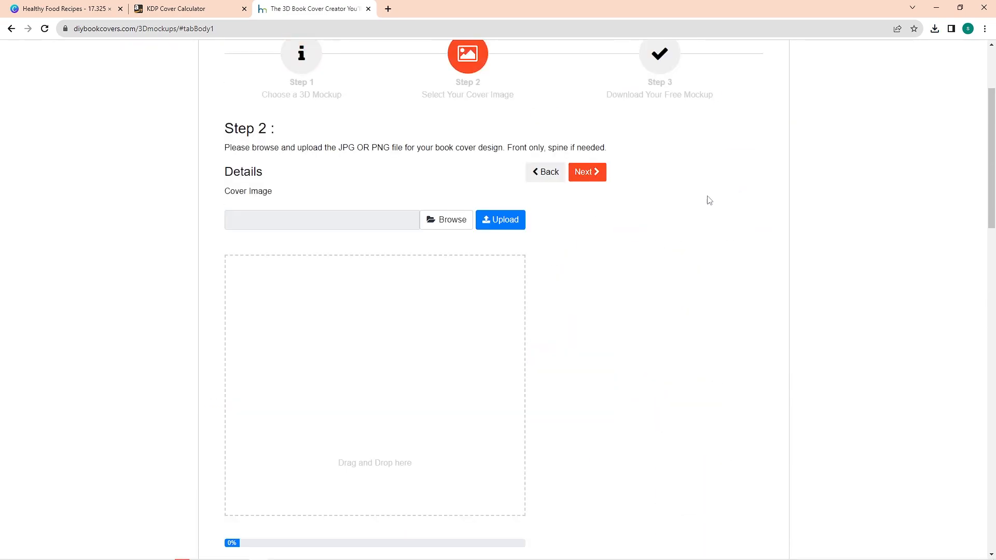
Upload Untitled design (1).png as the cover image for the mockup.
left_click(461, 222)
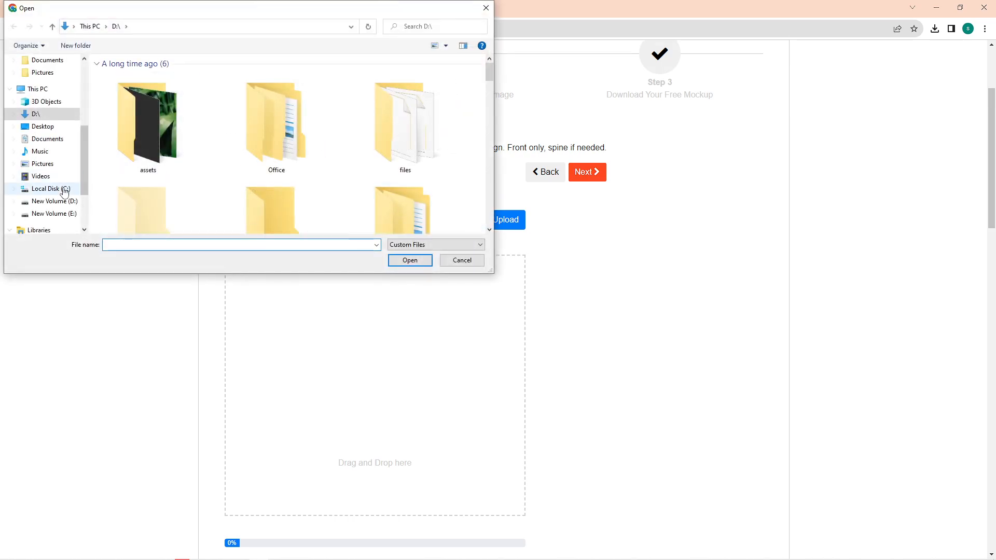
left_click(54, 200)
left_click(117, 91)
left_click(410, 260)
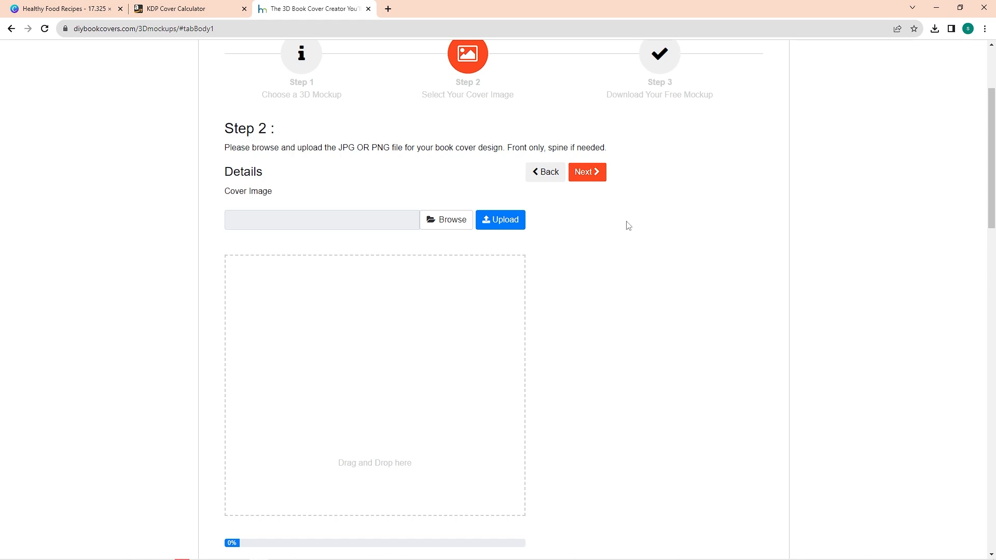
scroll(449, 397, "down", 1)
left_click(502, 169)
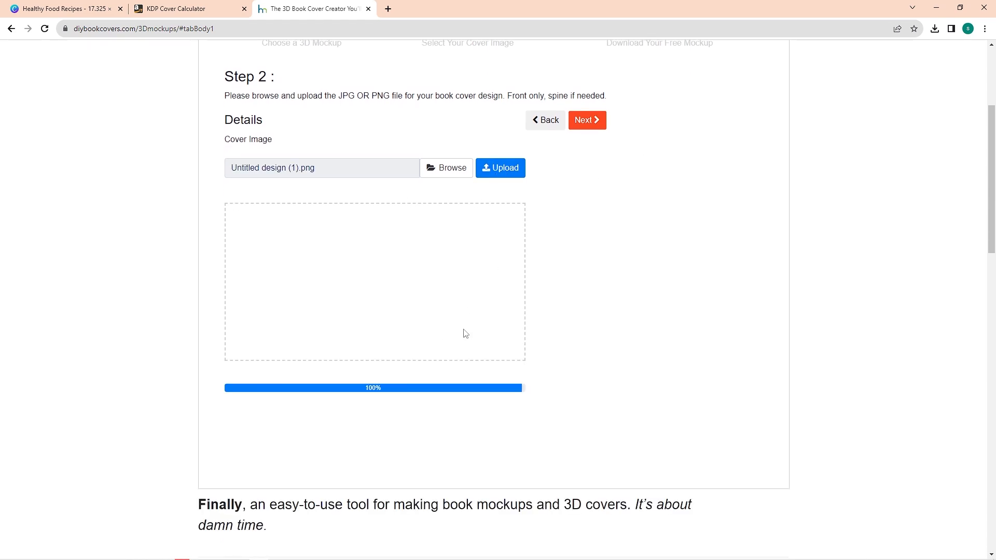
Continue to the final stage with the uploaded cover and download the 3D mockup as a PNG.
scroll(611, 316, "down", 5)
scroll(608, 325, "down", 10)
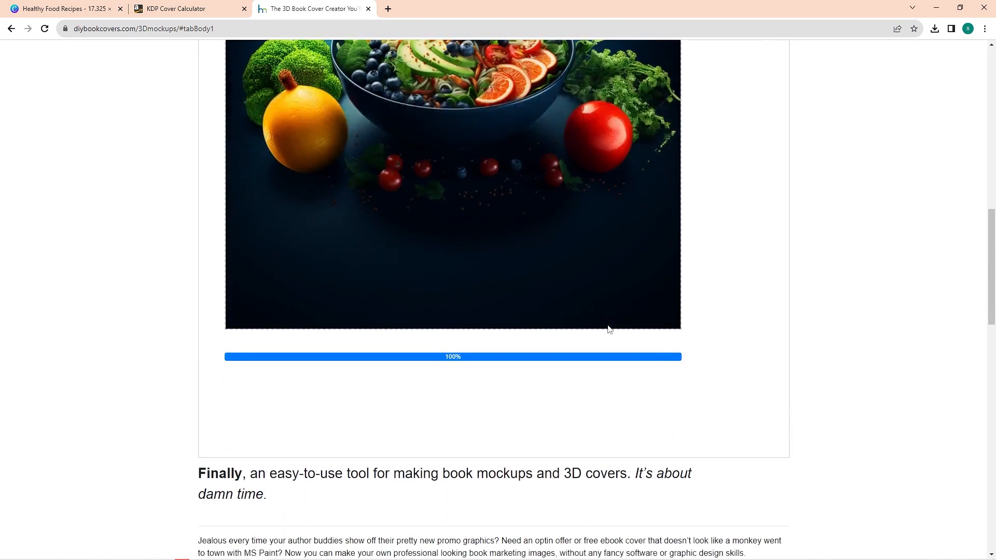
scroll(656, 375, "up", 13)
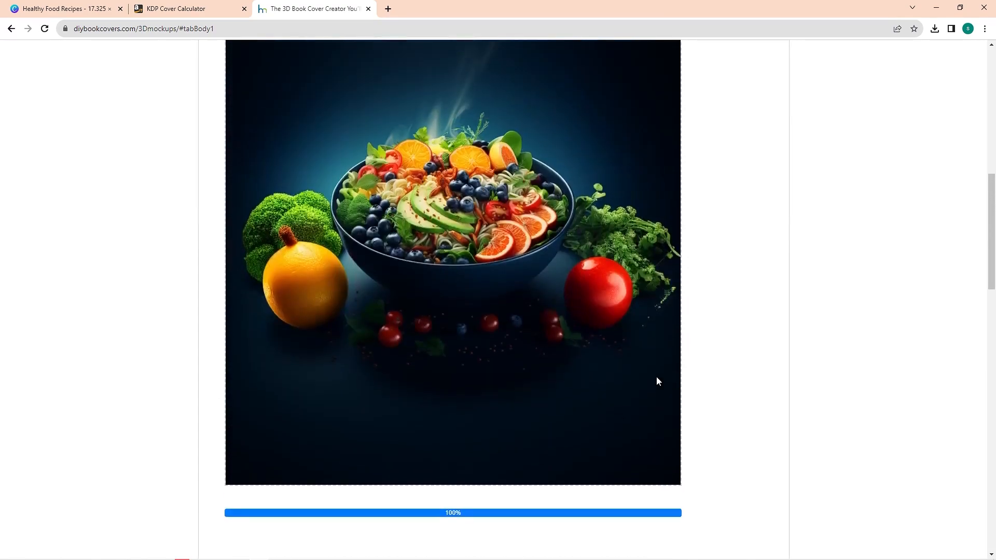
left_click(739, 123)
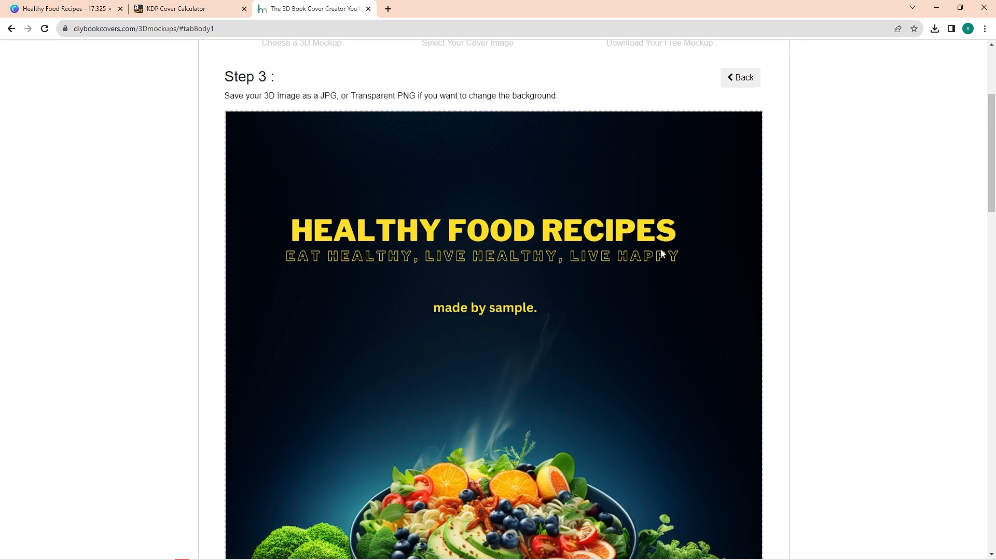
scroll(662, 241, "down", 9)
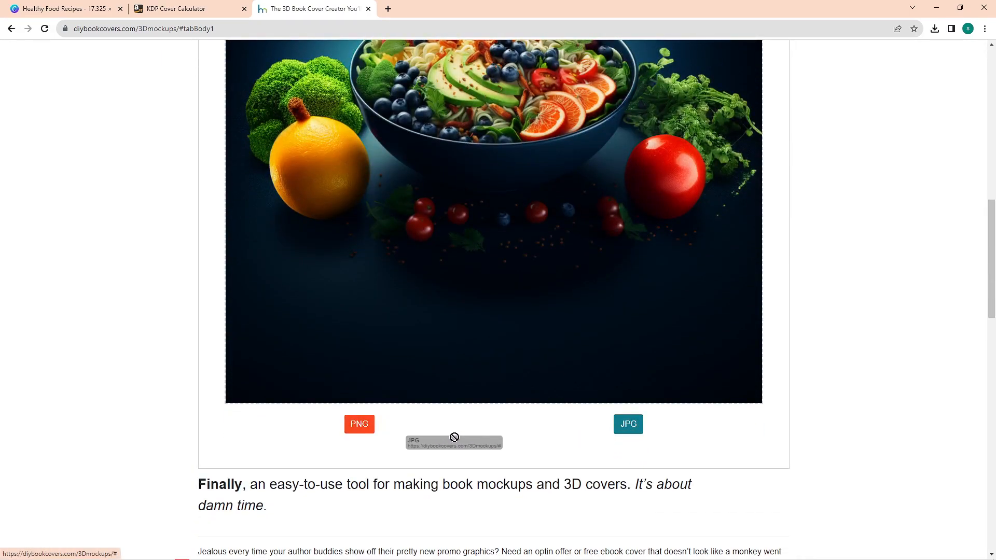
left_click(362, 424)
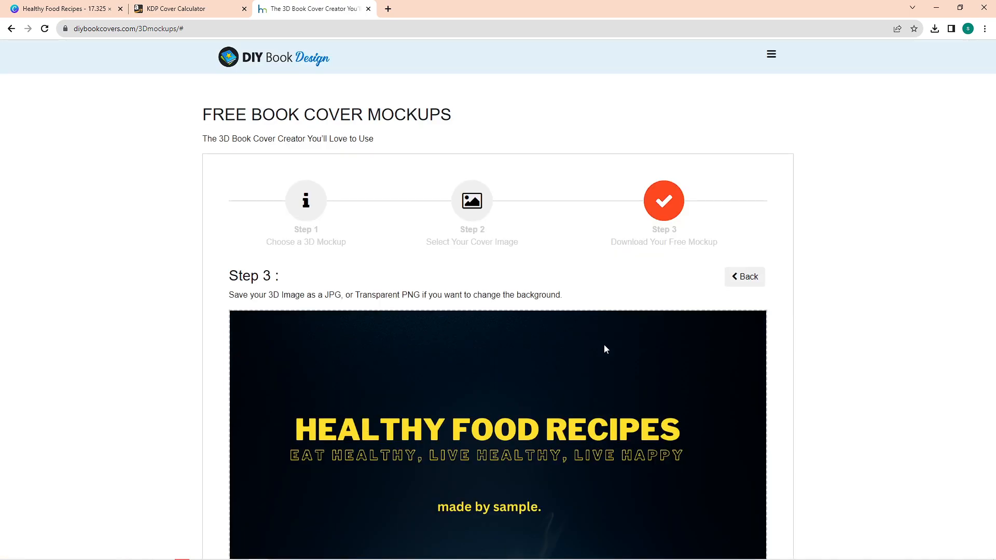
Open the downloaded mockup 1694266115.png in a maximized image viewer and inspect the cover on the book and devices.
left_click(100, 555)
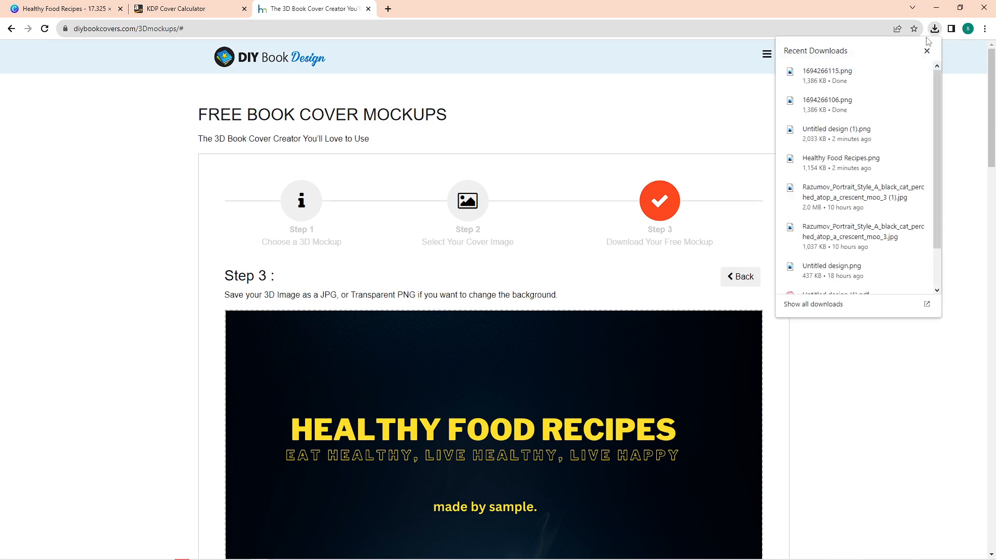
double_click(848, 77)
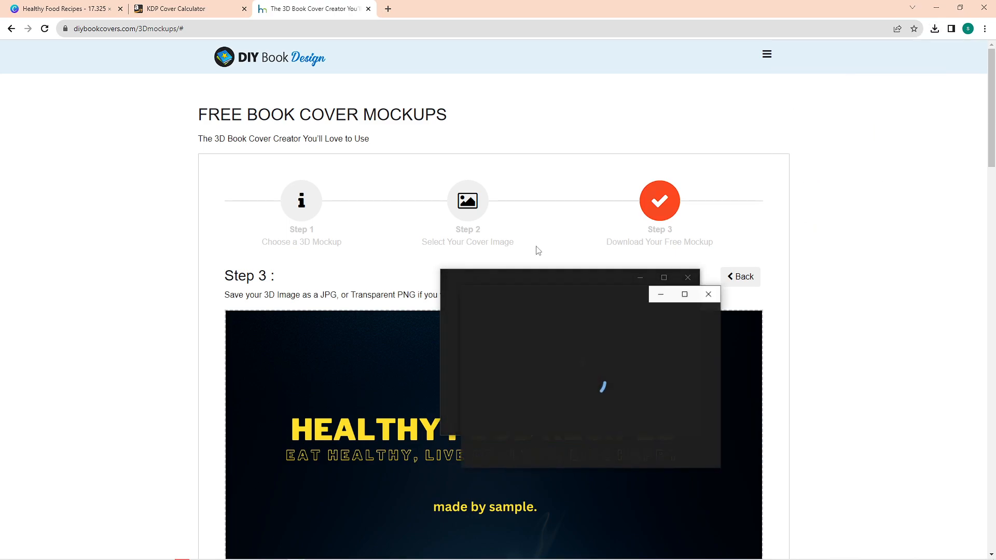
left_click(685, 294)
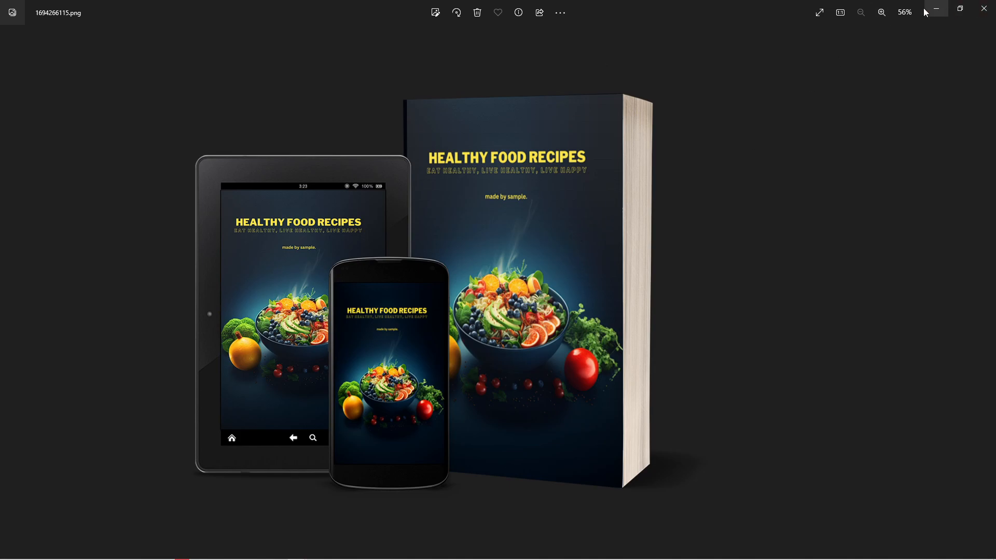
scroll(629, 139, "up", 1)
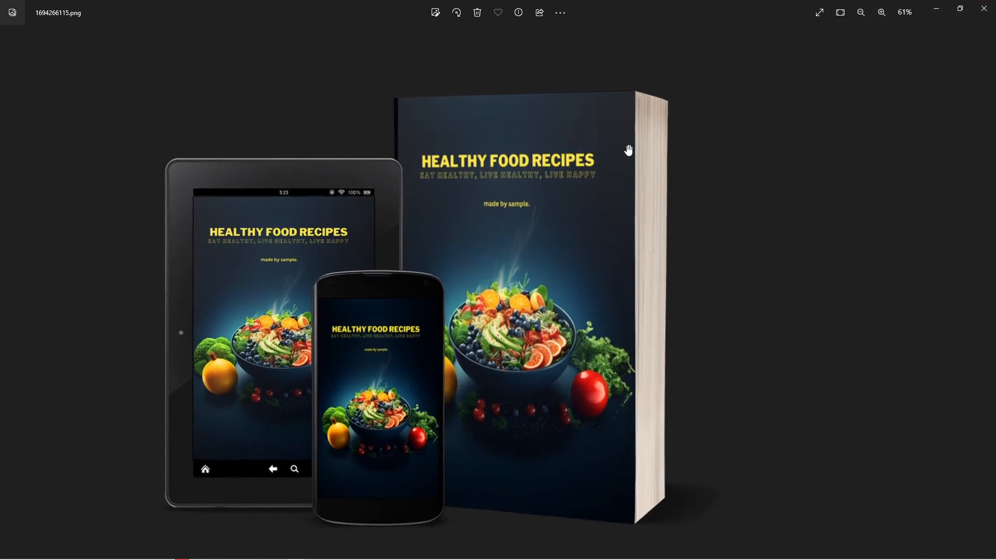
scroll(623, 169, "down", 1)
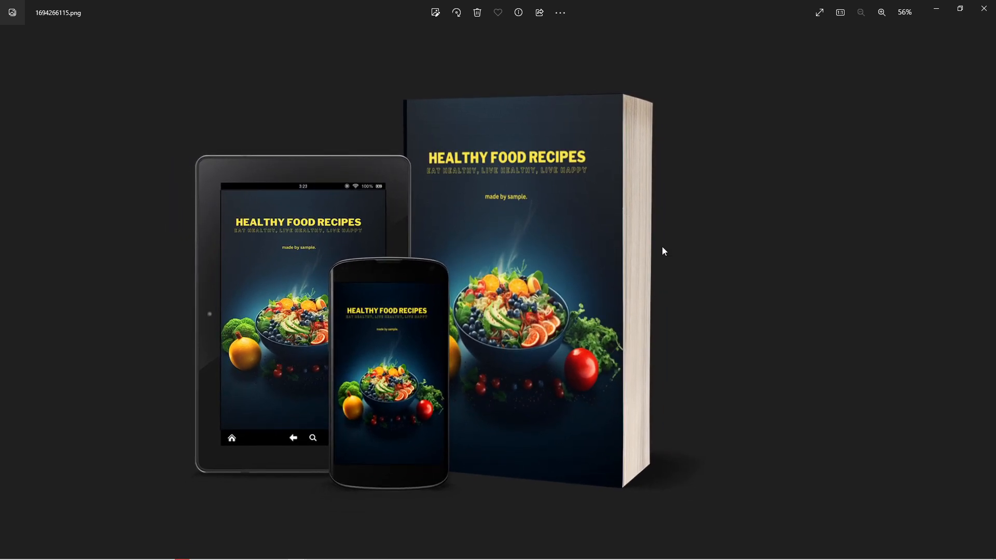